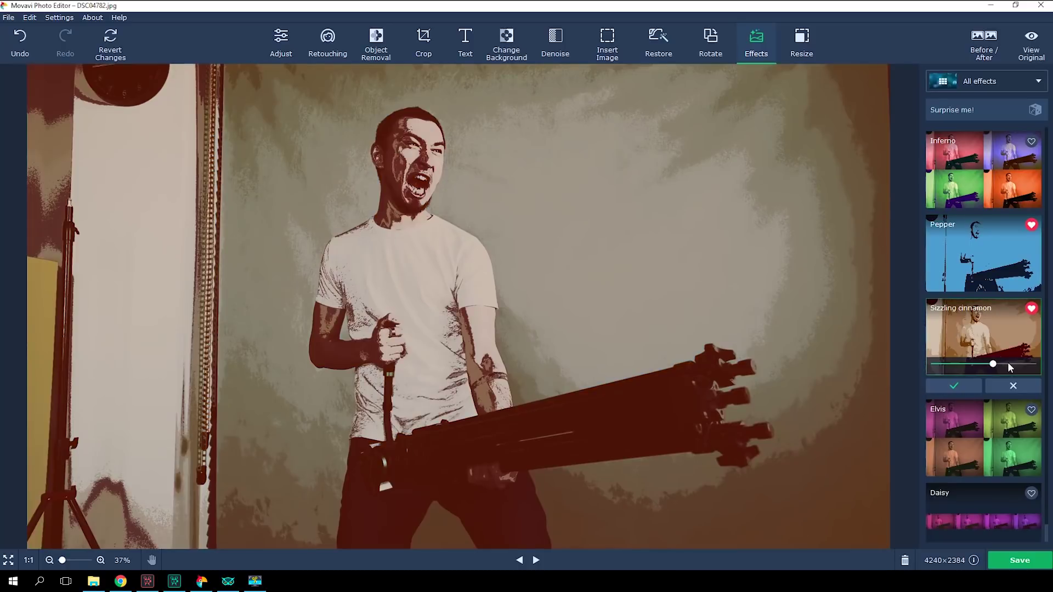
Adjust the Sizzling cinnamon effect's intensity on the current photo and overwrite its file while advancing to the next photo
mouse_move(1011, 364)
mouse_down()
mouse_move(923, 367)
mouse_move(1029, 365)
mouse_move(993, 367)
mouse_up()
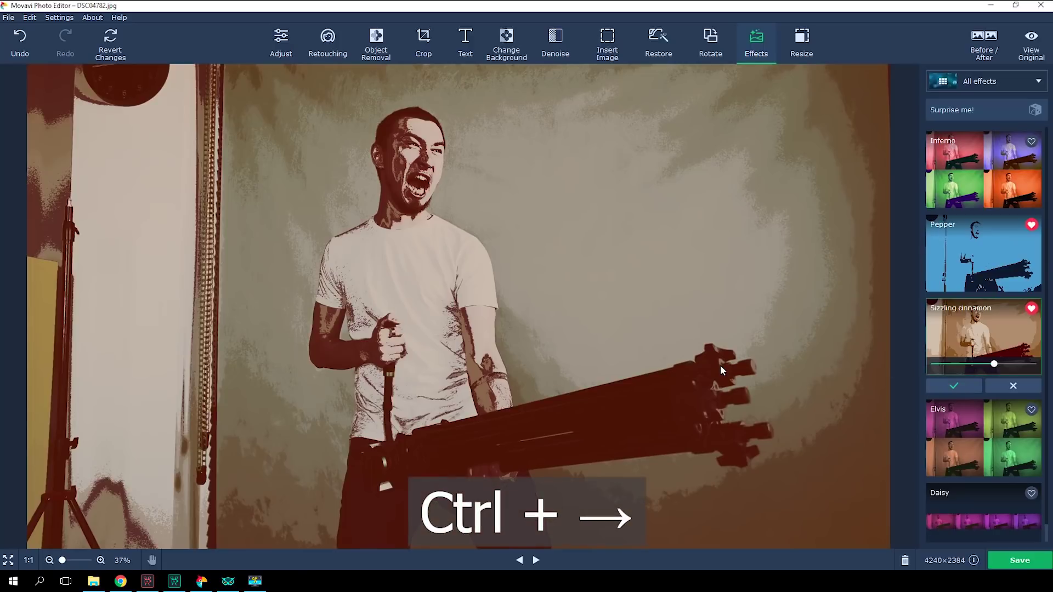
key(ctrl+Right)
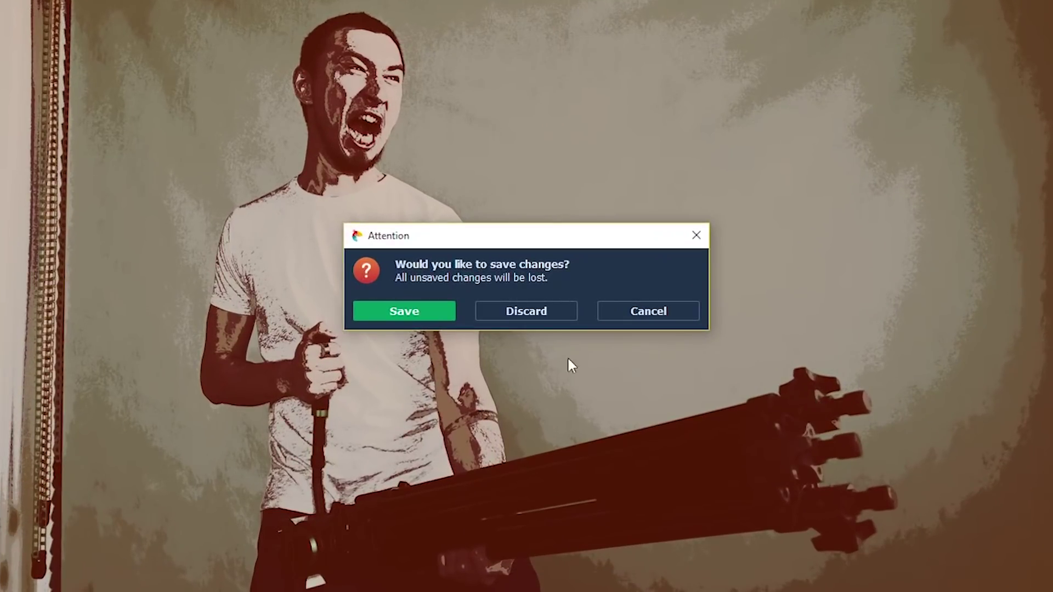
click(402, 310)
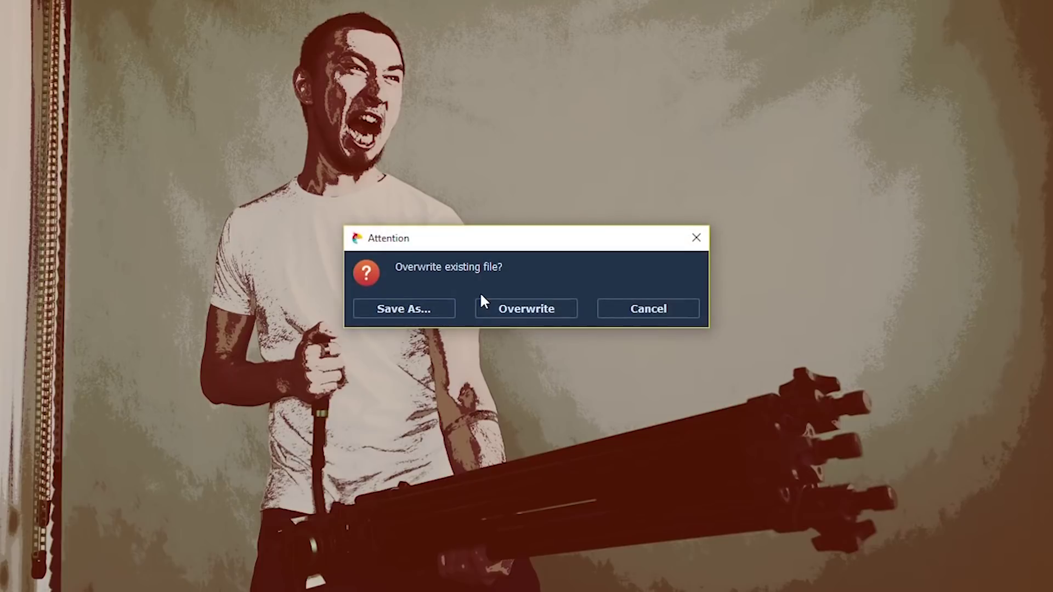
click(499, 315)
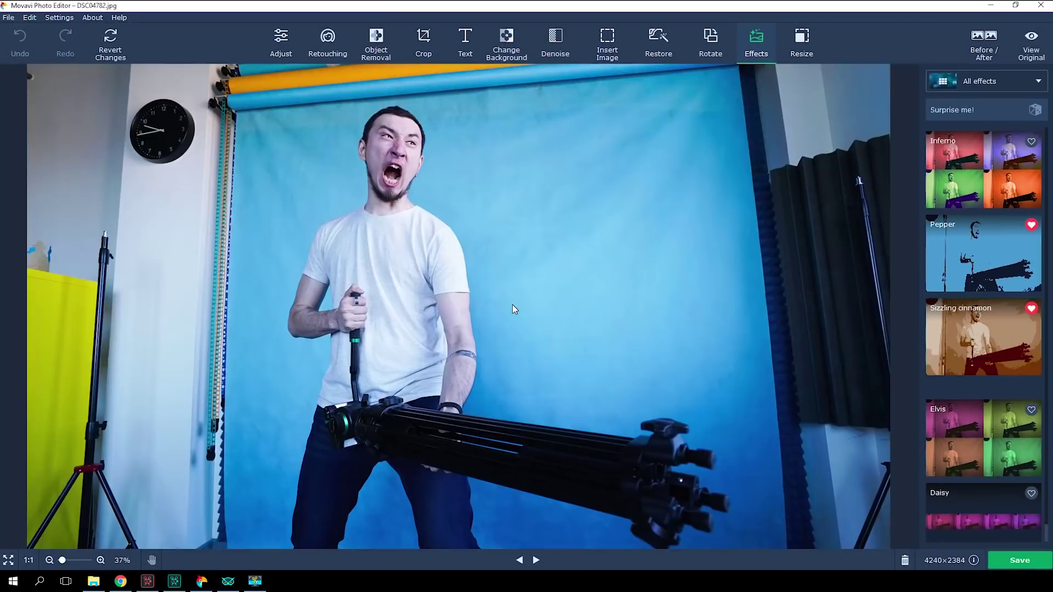
Apply effects to the following photos, starting with Sizzling cinnamon, and overwrite each existing file while advancing through the folder
click(981, 336)
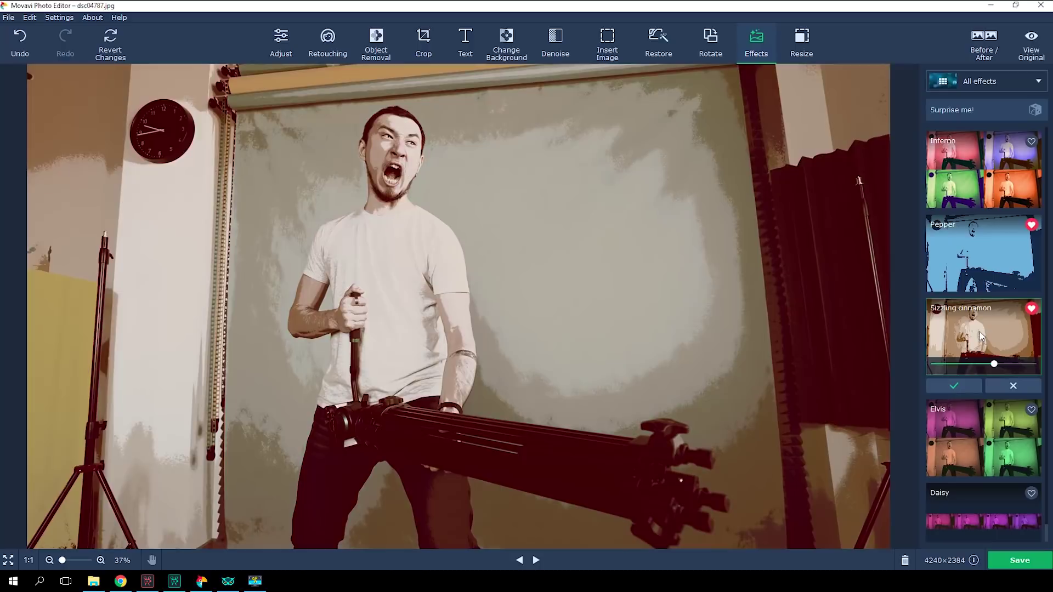
key(Right)
click(522, 305)
click(952, 289)
key(Right)
click(433, 305)
click(525, 304)
key(Right)
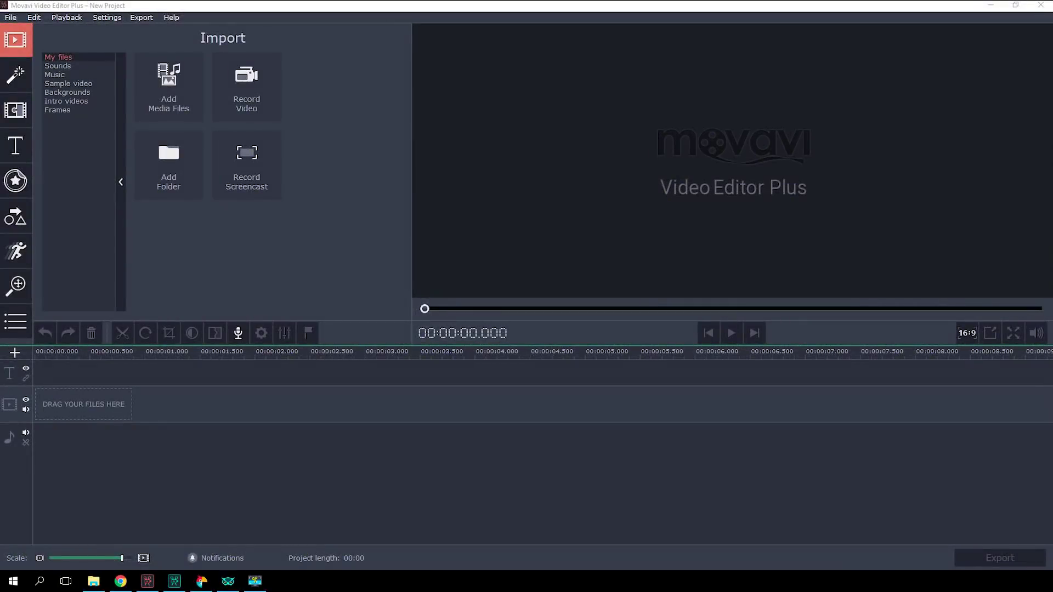
Switch to Movavi Video Editor Plus, add the edited photos to the video track and open the Transition Wizard for all clips
drag(888, 344, 79, 420)
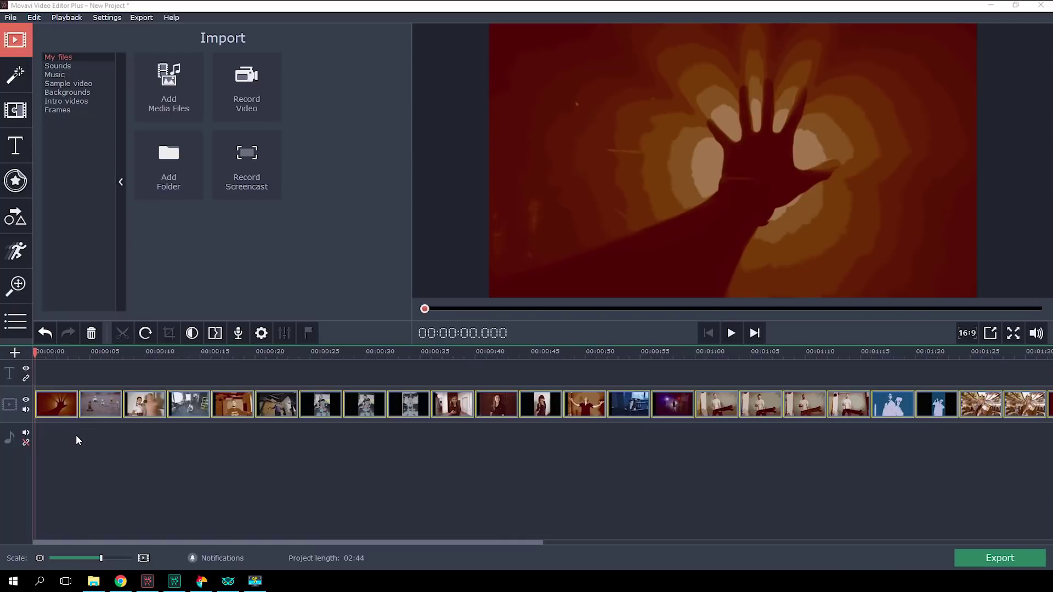
key(ctrl+a)
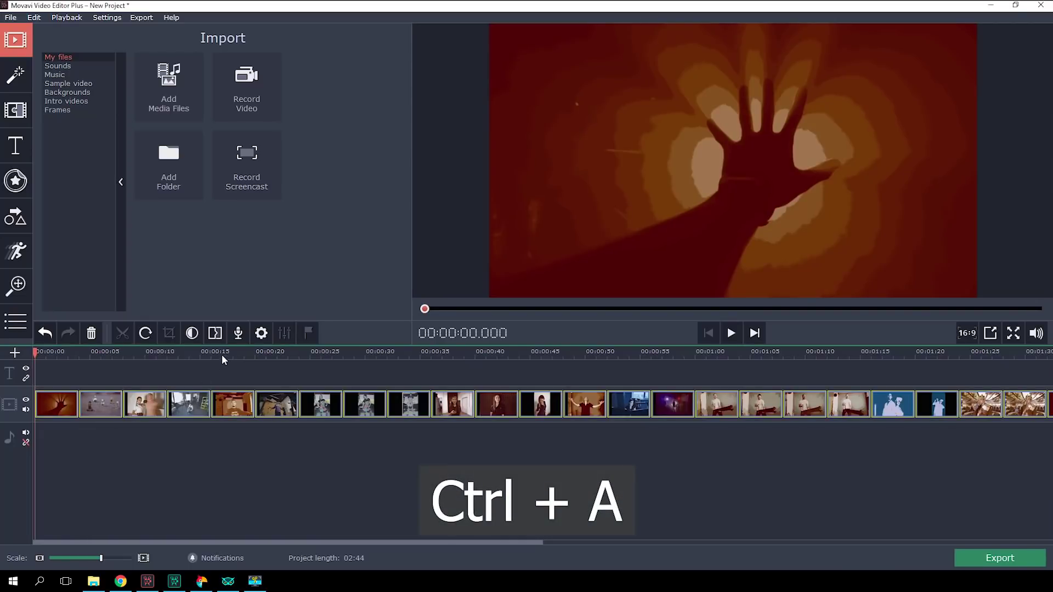
click(215, 334)
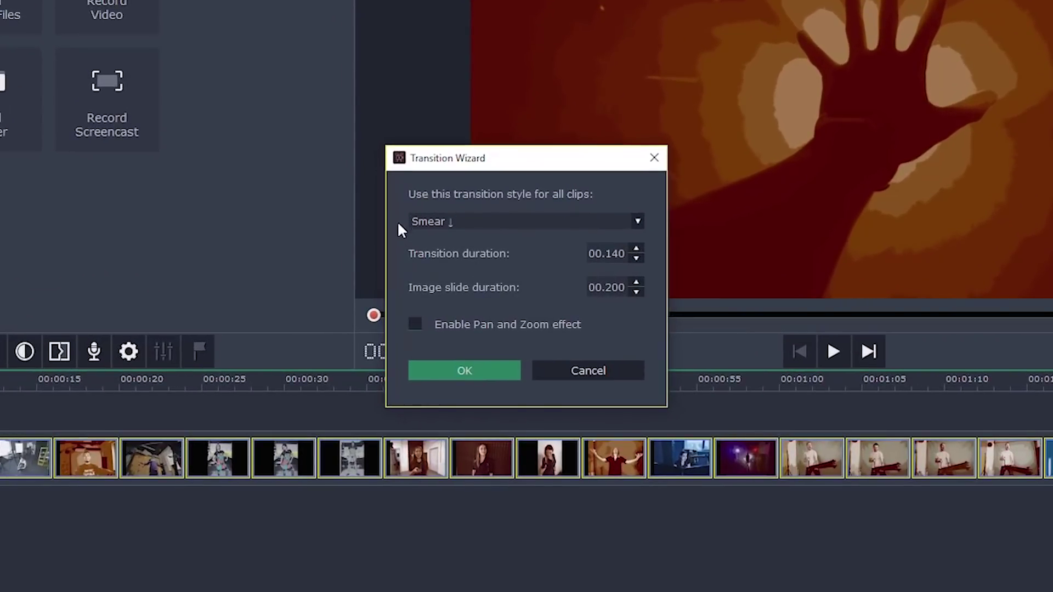
Apply the Smear ↓ transition to all clips with a transition duration of 00.140 and an image slide duration of 00.200
click(638, 221)
scroll(602, 270, up, 10)
scroll(598, 272, down, 10)
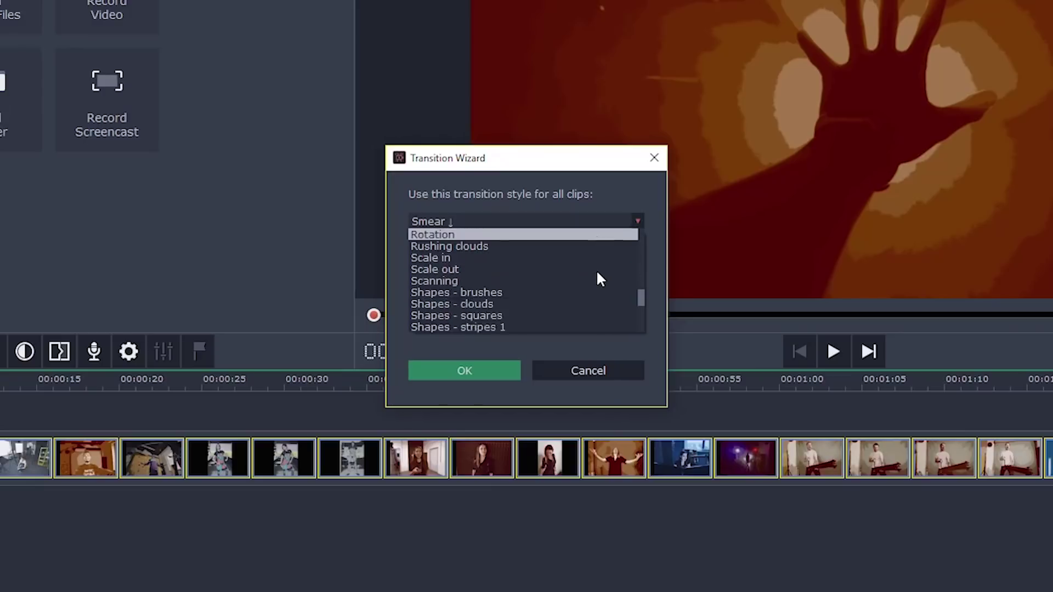
click(565, 235)
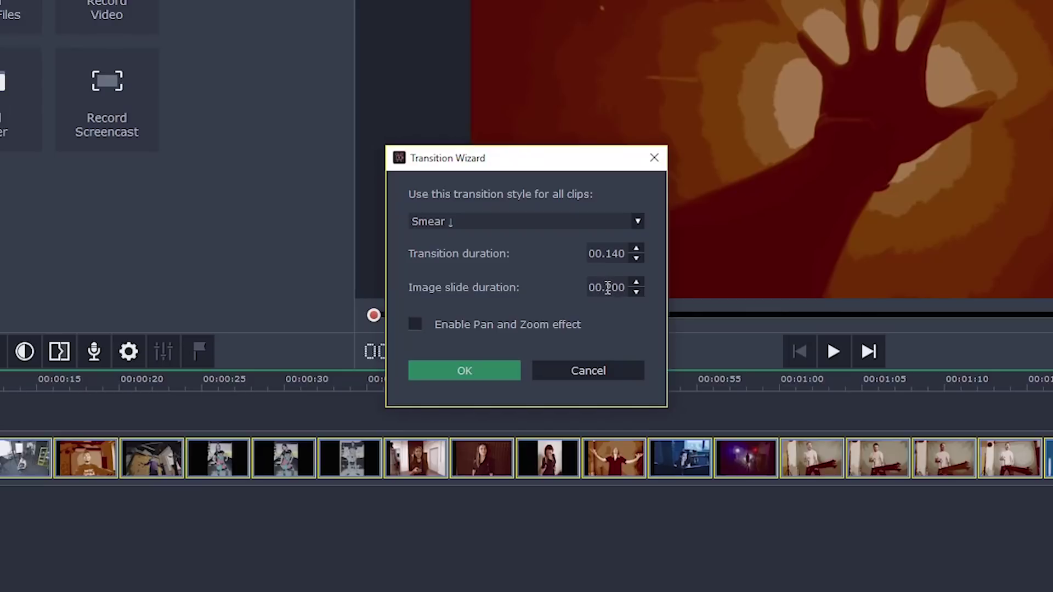
drag(615, 289, 629, 288)
click(609, 254)
text(1)
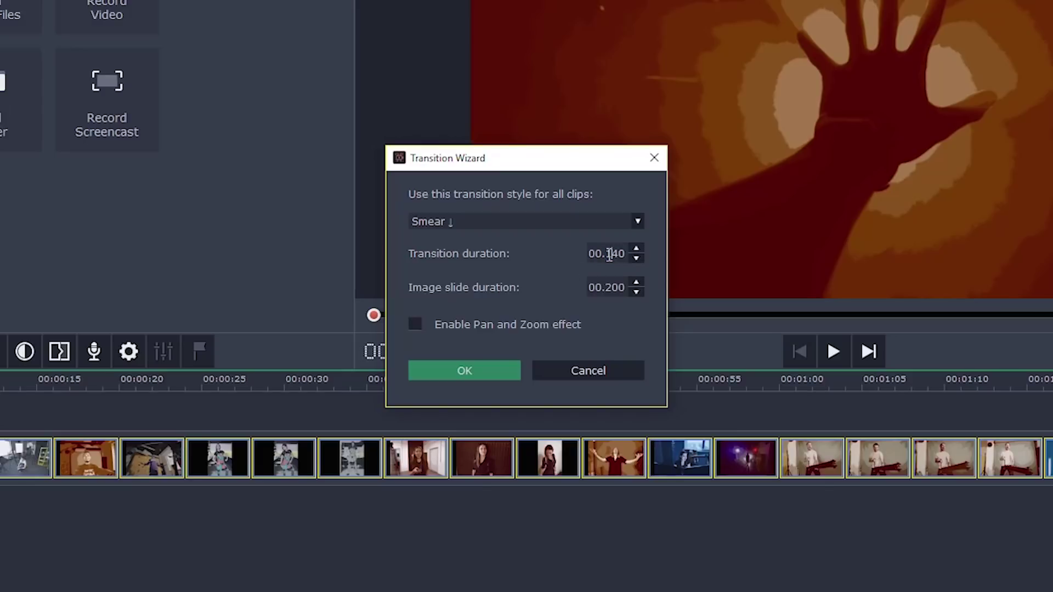
click(474, 369)
Rearrange the photo clips on the video track, moving clips from near the end of the sequence to near its beginning
click(145, 558)
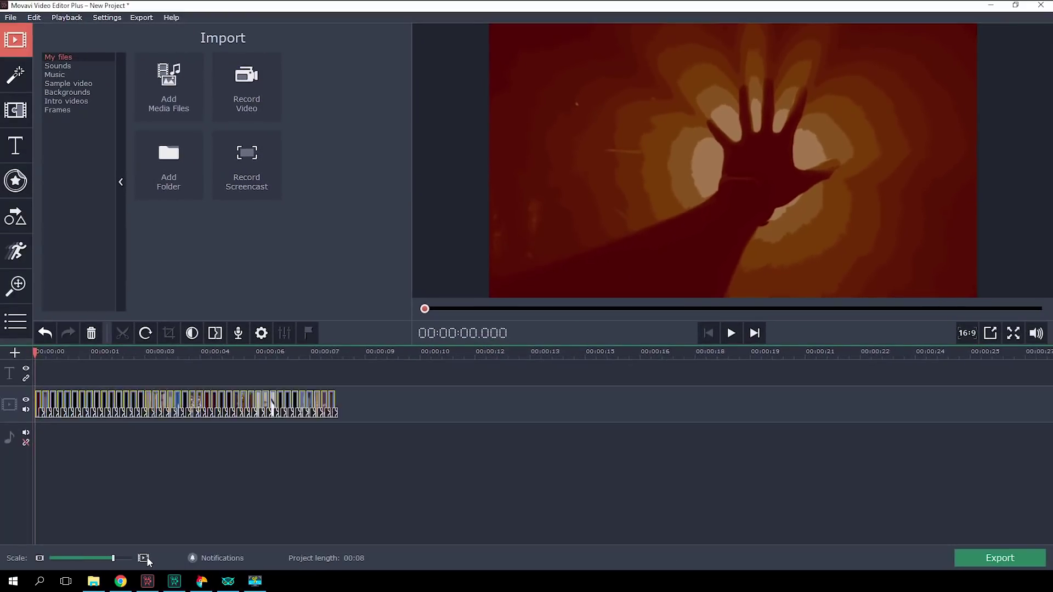
click(145, 557)
click(156, 498)
click(837, 404)
drag(837, 404, 99, 408)
click(92, 405)
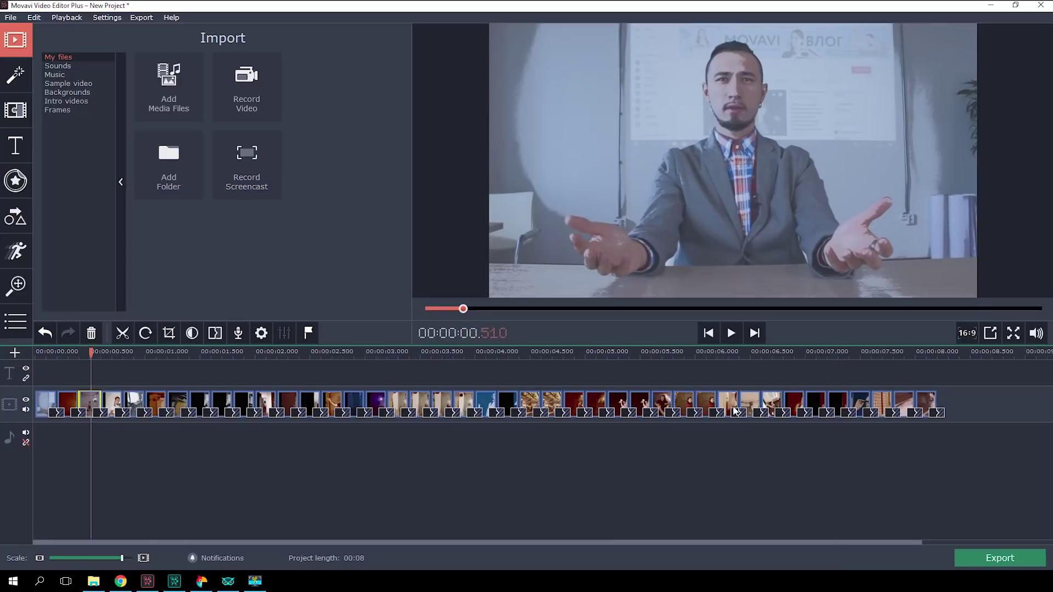
click(753, 404)
click(772, 404)
drag(772, 404, 126, 406)
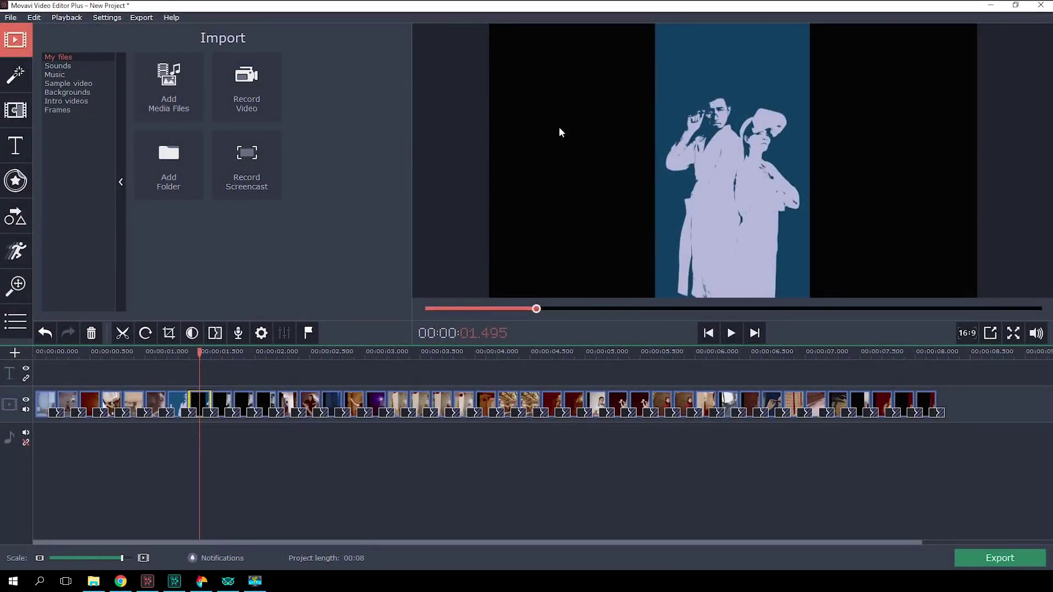
Crop the vertical photo clips to fill the 16:9 frame, placing the crop area over the subjects' heads and upper bodies
click(169, 334)
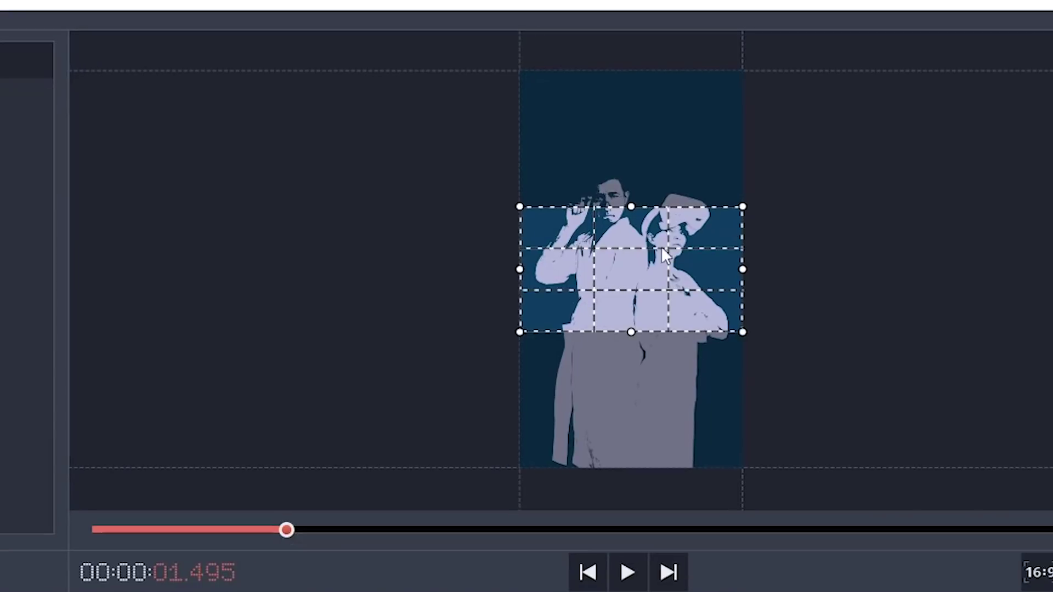
drag(621, 261, 616, 224)
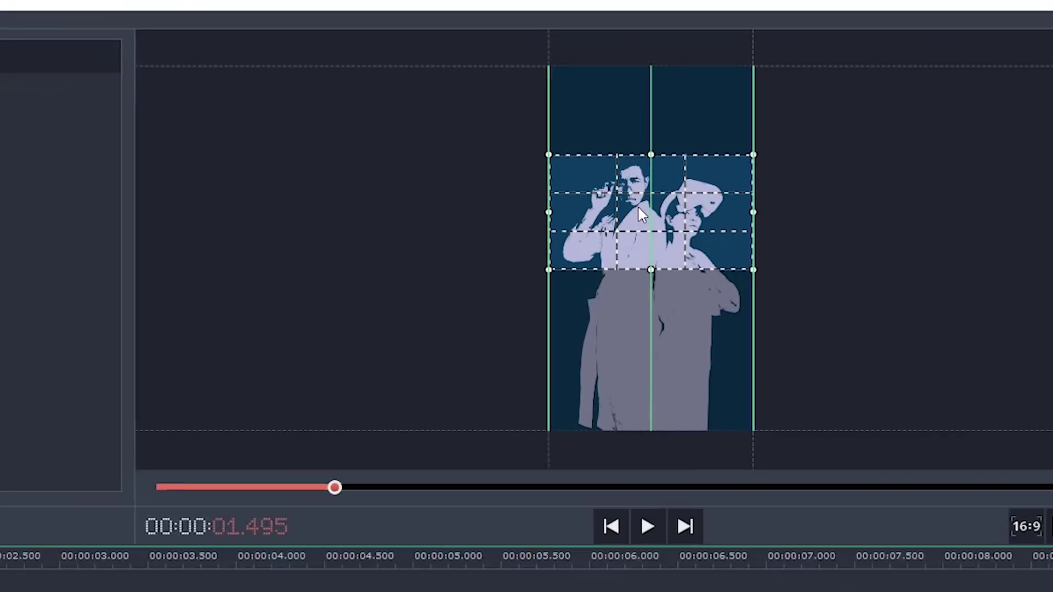
click(121, 94)
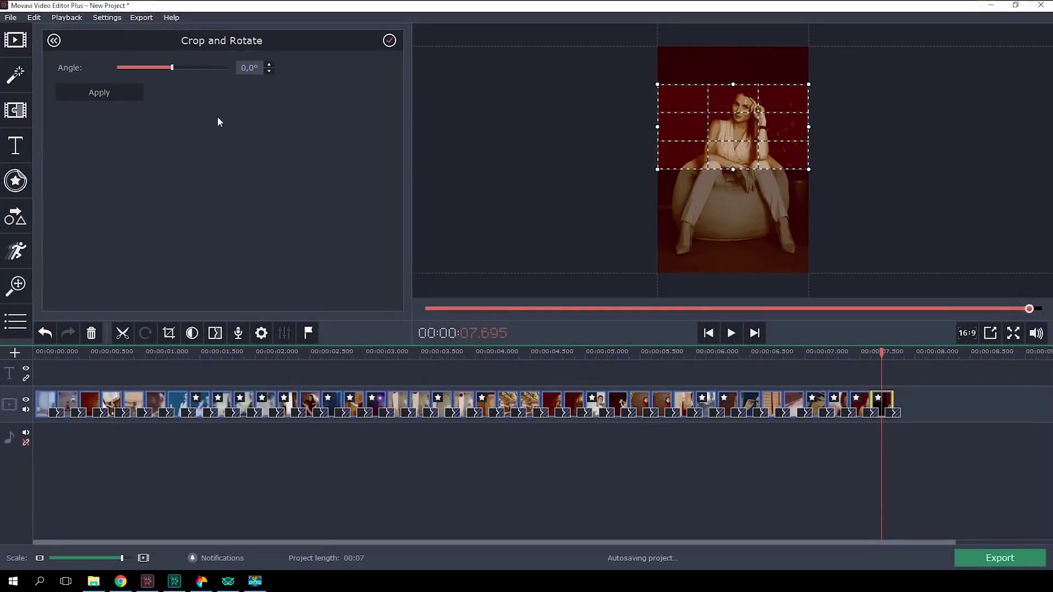
click(124, 93)
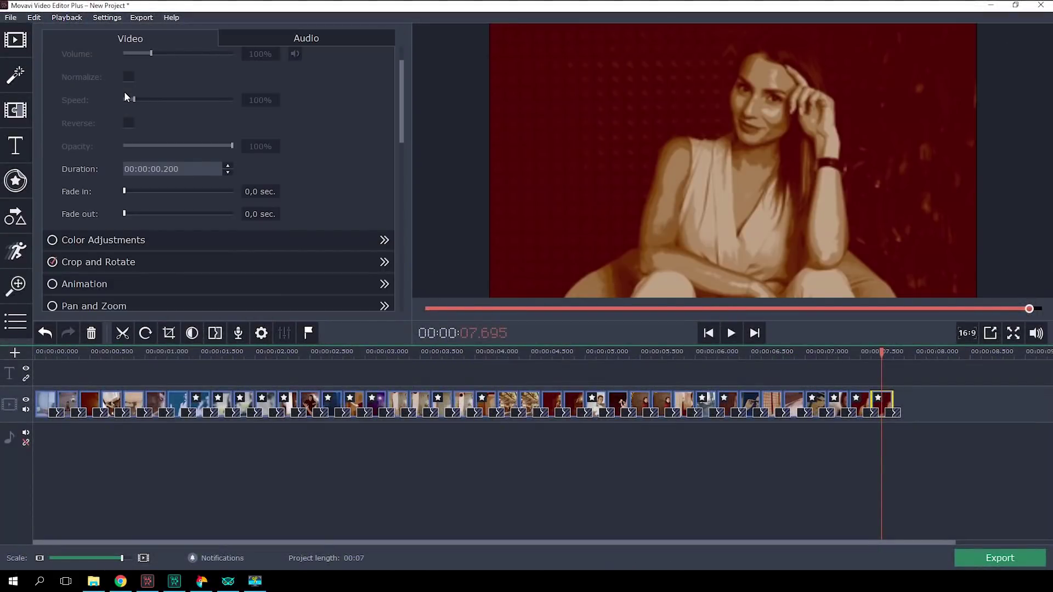
Set up the MP4 export with the file name main and a resolution of 3840x2160 (16:9)
click(988, 559)
triple_click(592, 194)
text(main)
click(505, 328)
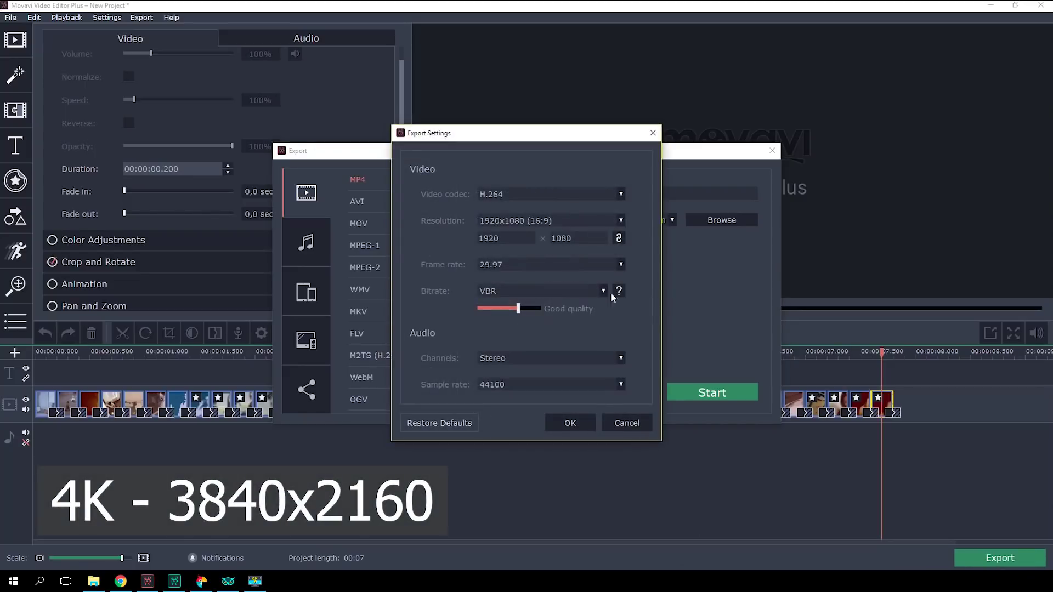
click(618, 222)
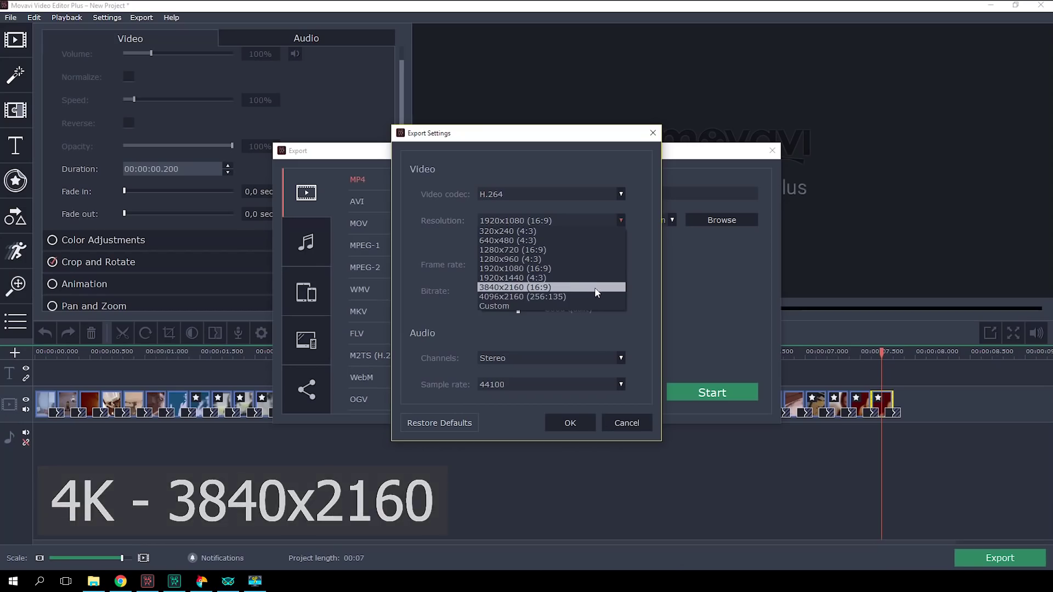
click(575, 287)
click(570, 423)
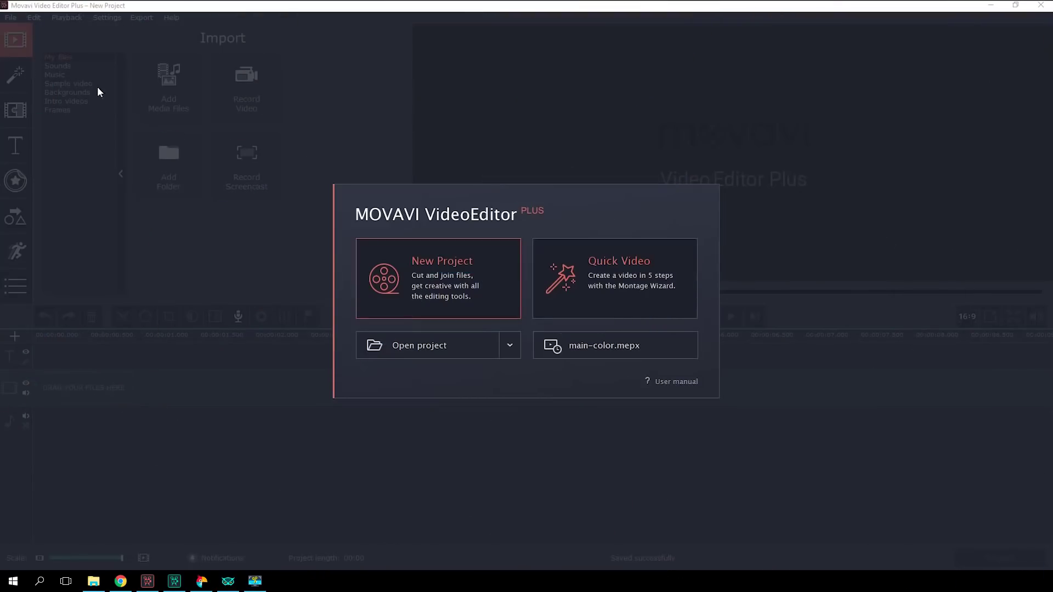
Start a new project and add the Blue gradient background to the video track
click(416, 274)
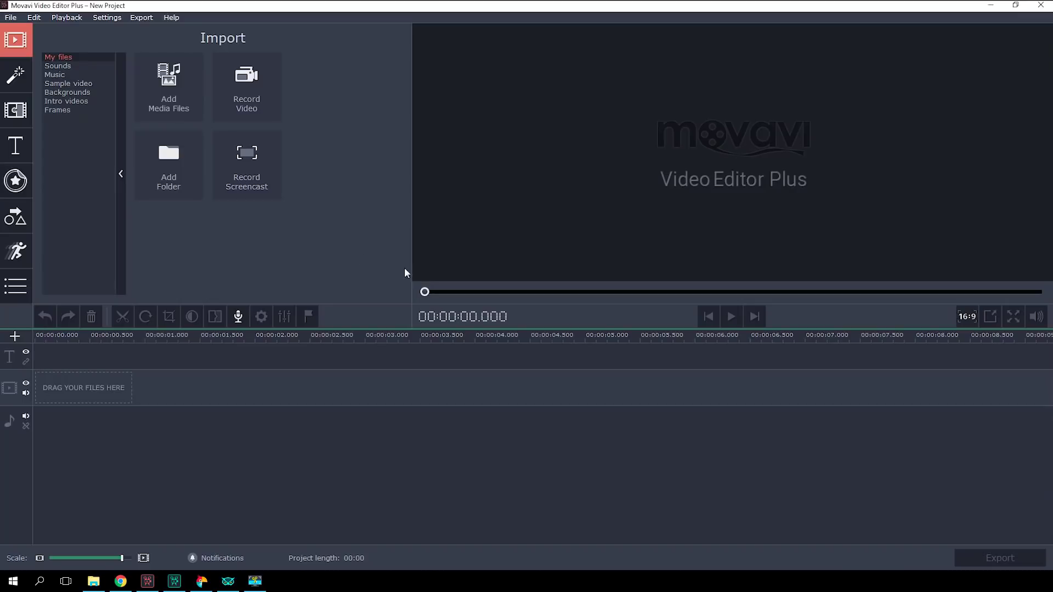
click(81, 93)
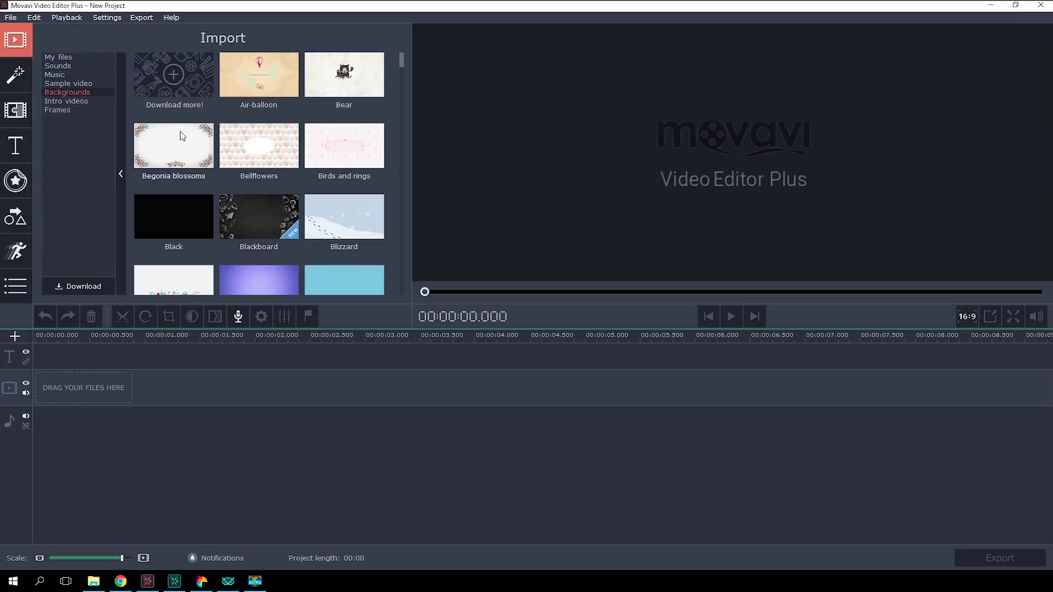
scroll(284, 155, down, 3)
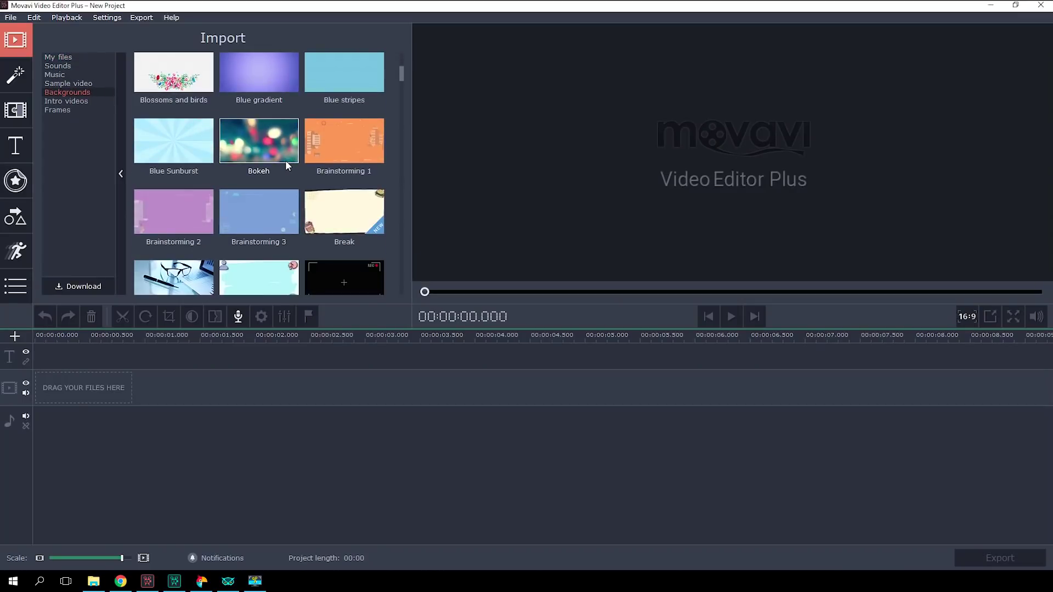
scroll(285, 160, down, 2)
scroll(261, 83, down, 2)
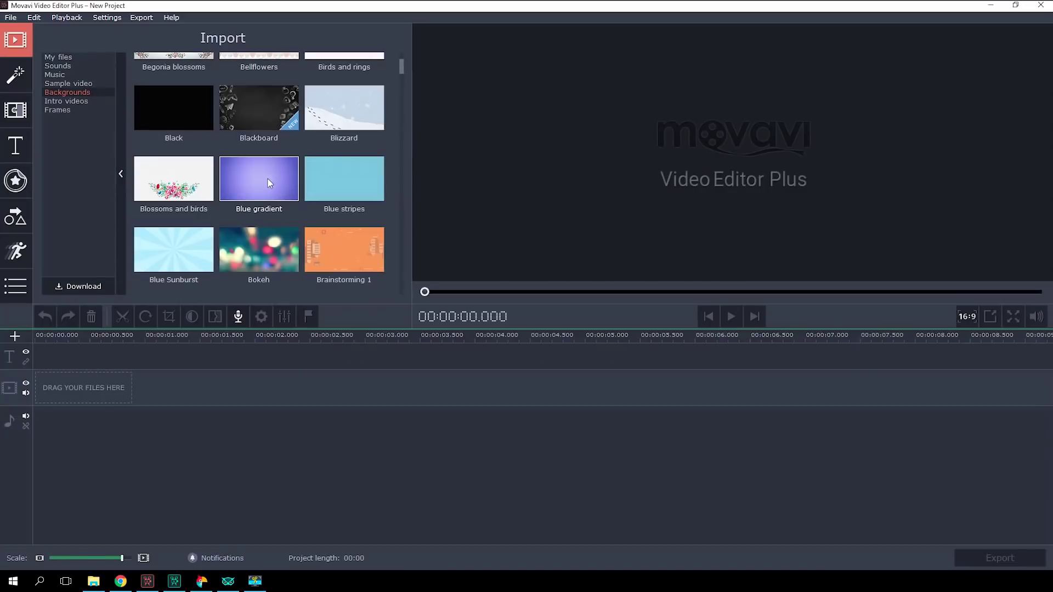
click(262, 181)
drag(259, 204, 53, 398)
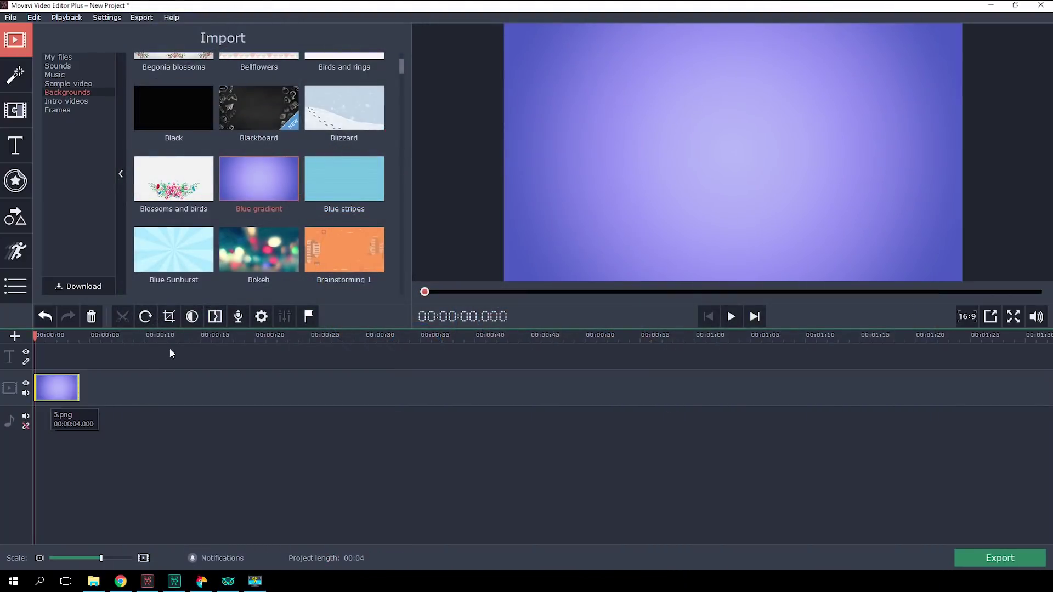
Recolor the background clip to dark red with Hue 134, Temperature -20, Brightness -71 and Shadows -19
click(188, 322)
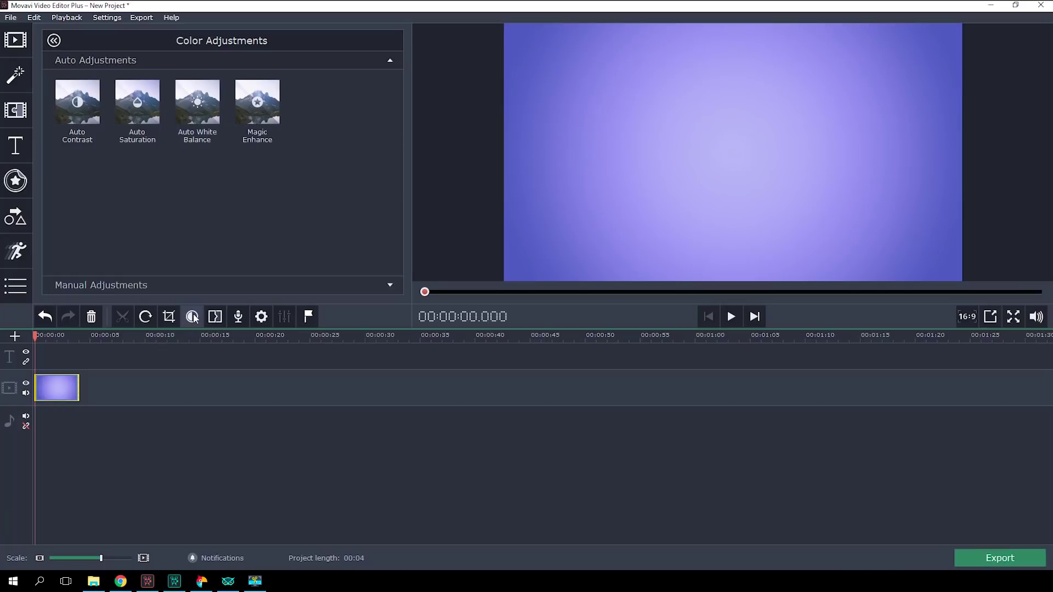
click(169, 282)
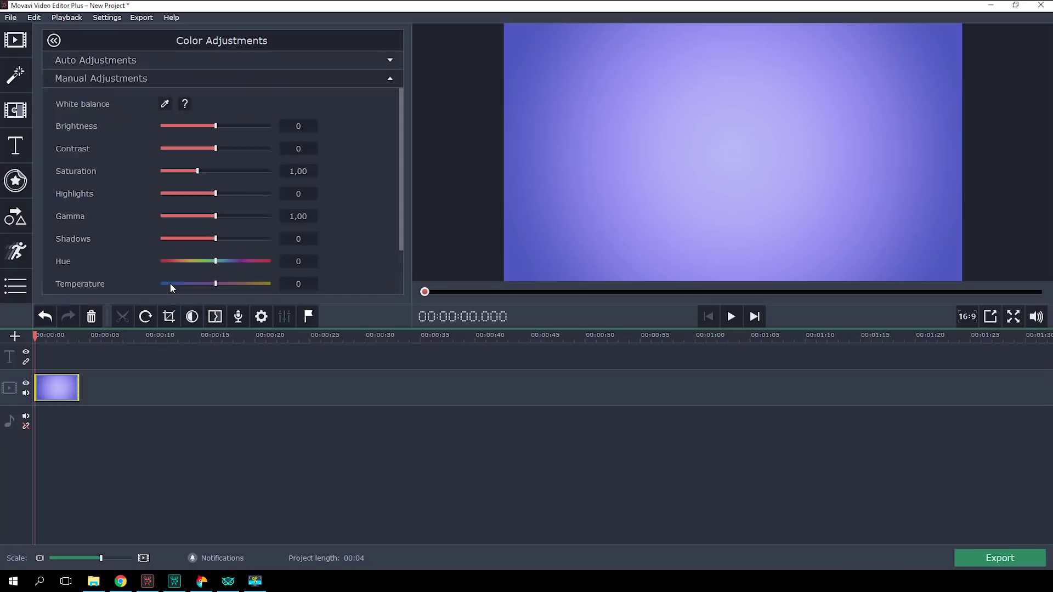
drag(400, 229, 400, 256)
drag(216, 238, 256, 240)
double_click(299, 238)
click(212, 260)
drag(216, 103, 201, 106)
double_click(314, 104)
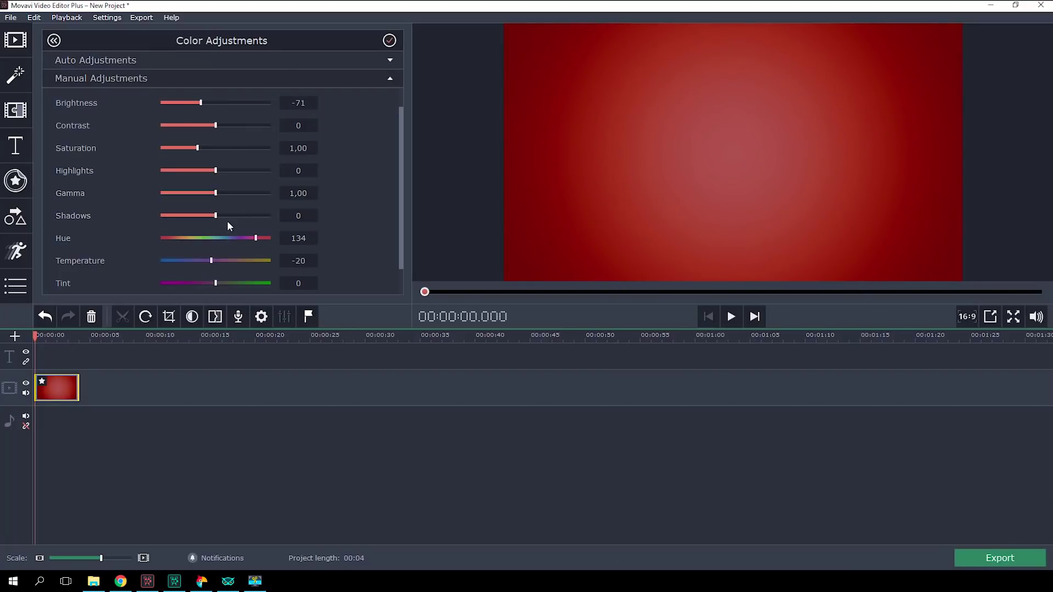
drag(216, 215, 205, 217)
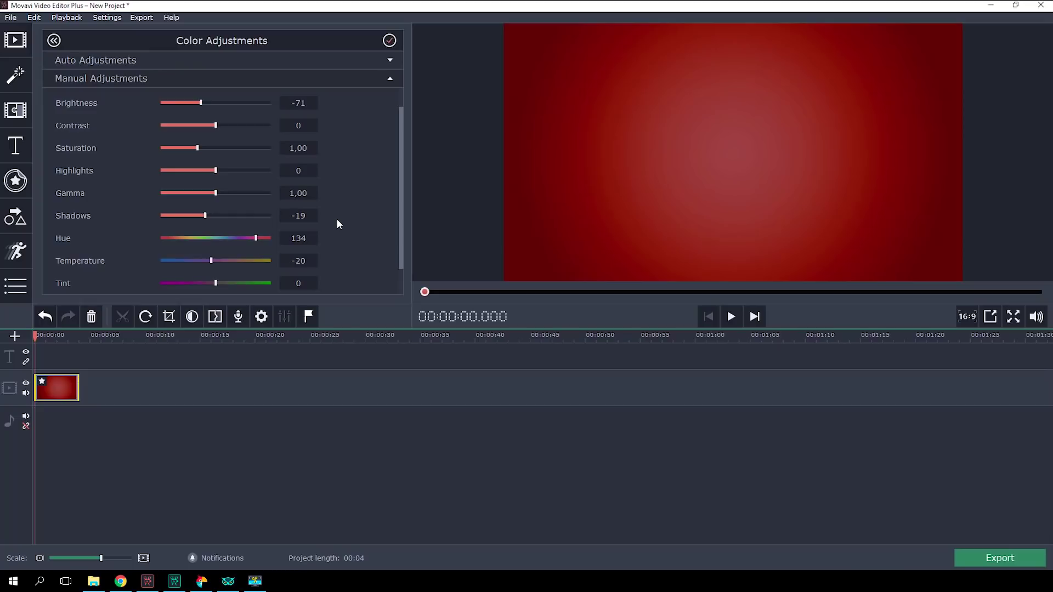
Set the background clip's duration to 8 seconds
click(262, 317)
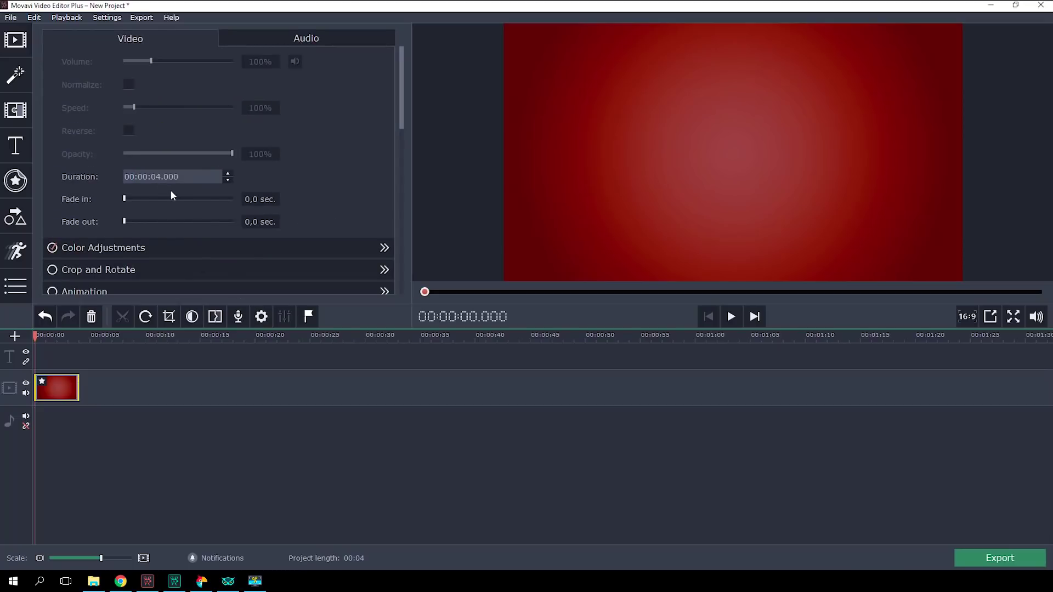
text(8)
key(Return)
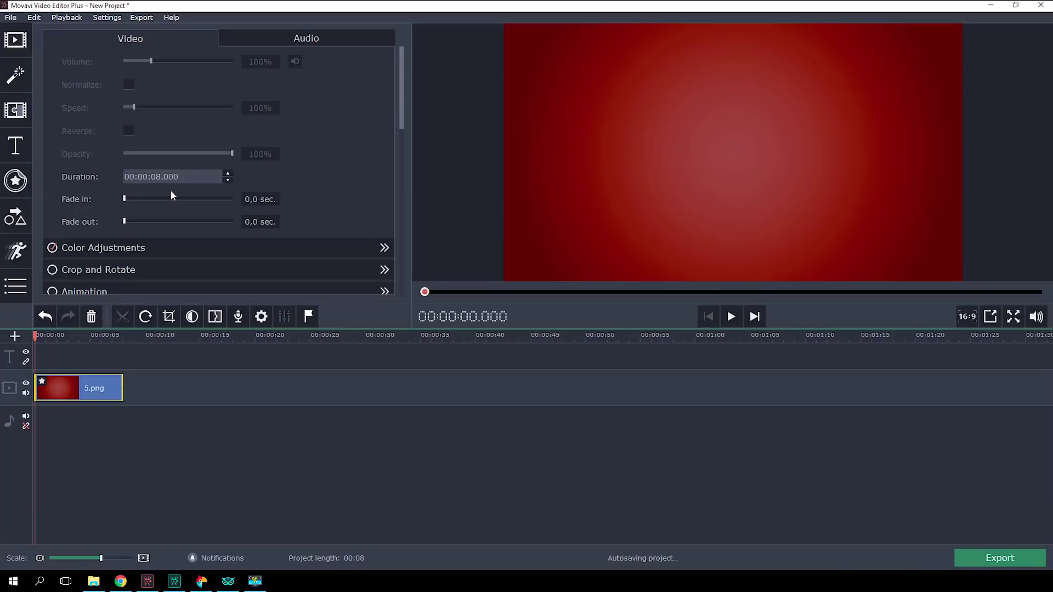
click(153, 413)
click(143, 557)
click(143, 557)
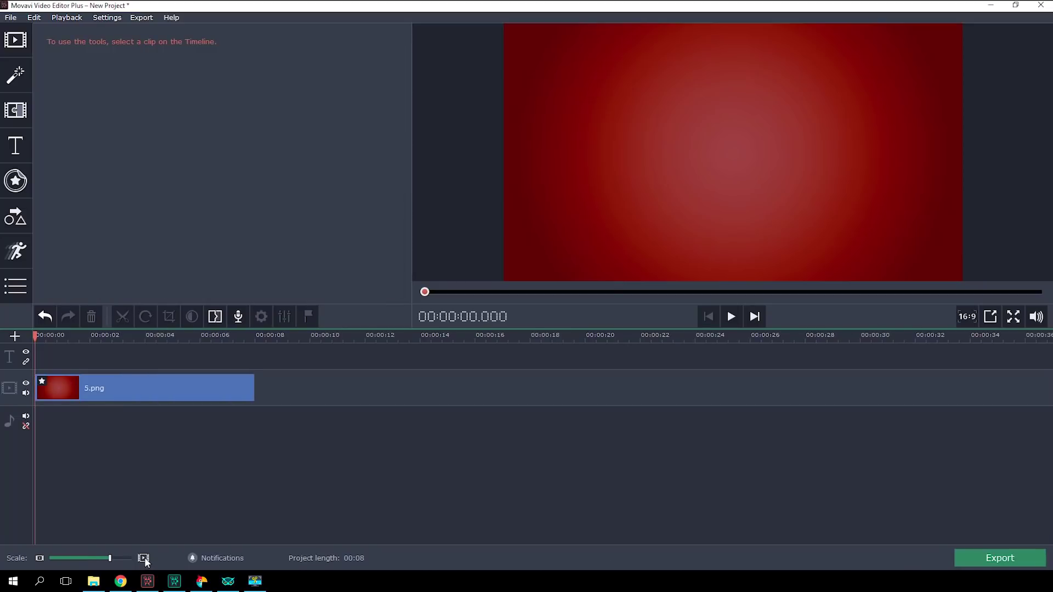
drag(254, 329, 255, 327)
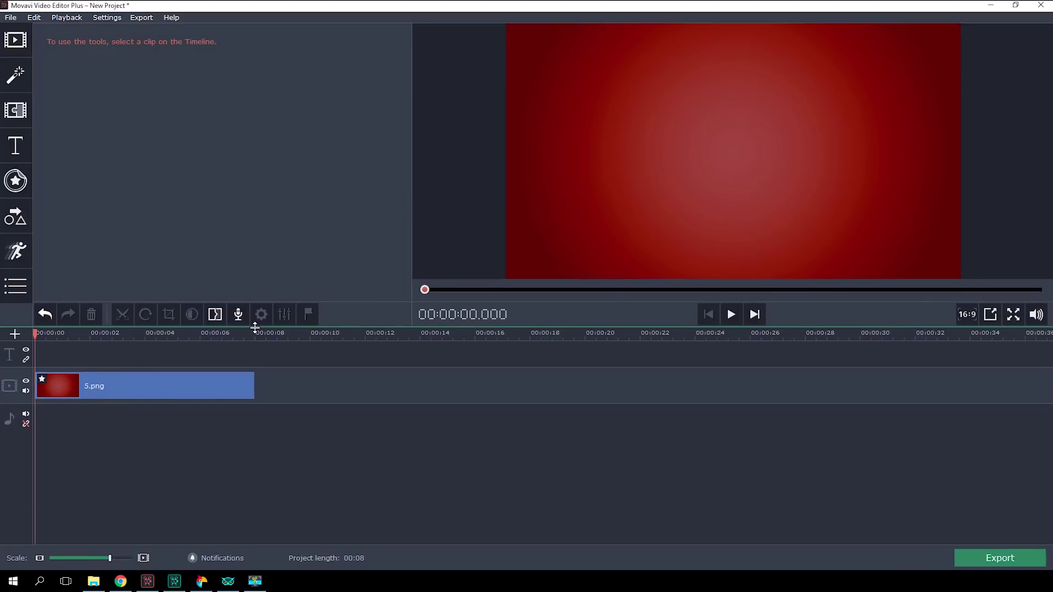
Add a Simple text title at the start of the title track and extend it to match the background clip
click(16, 149)
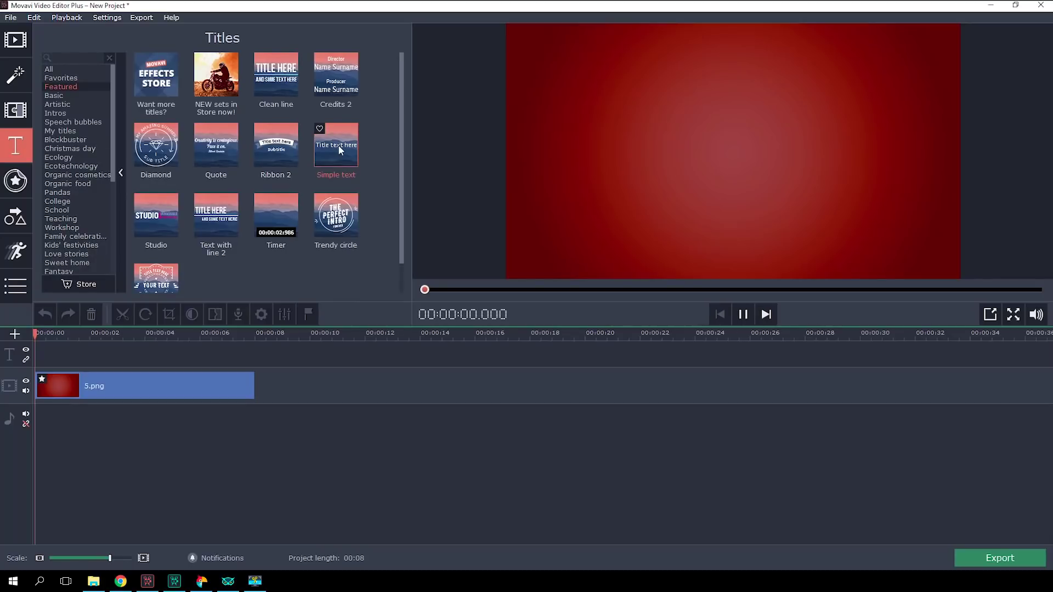
click(338, 146)
drag(341, 156, 55, 355)
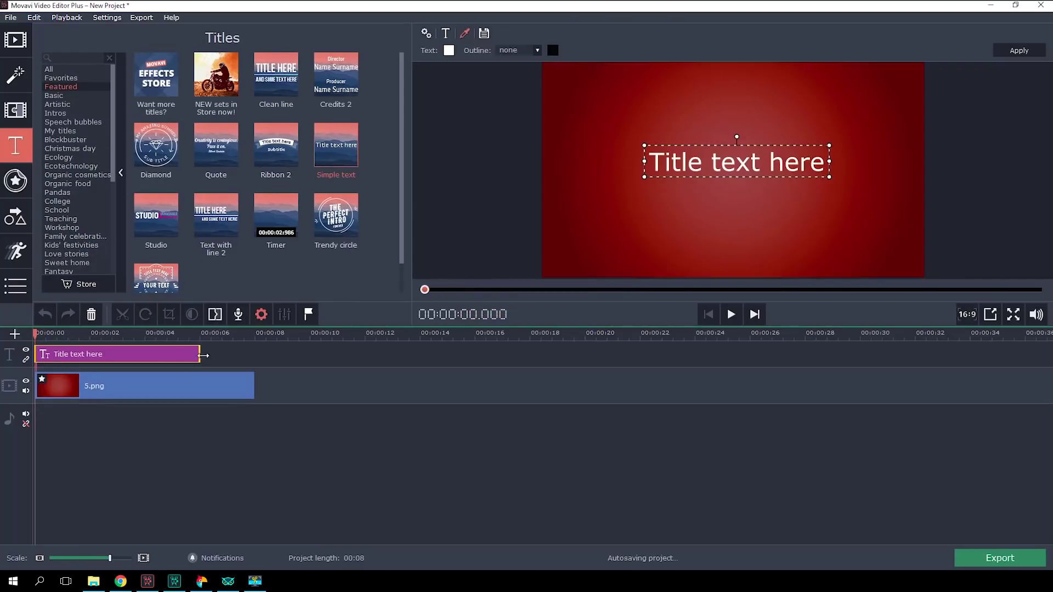
click(152, 355)
double_click(152, 355)
Change the title text to MOVARVEL in Bebas Neue Bold and enlarge it to about half the frame's width
double_click(737, 162)
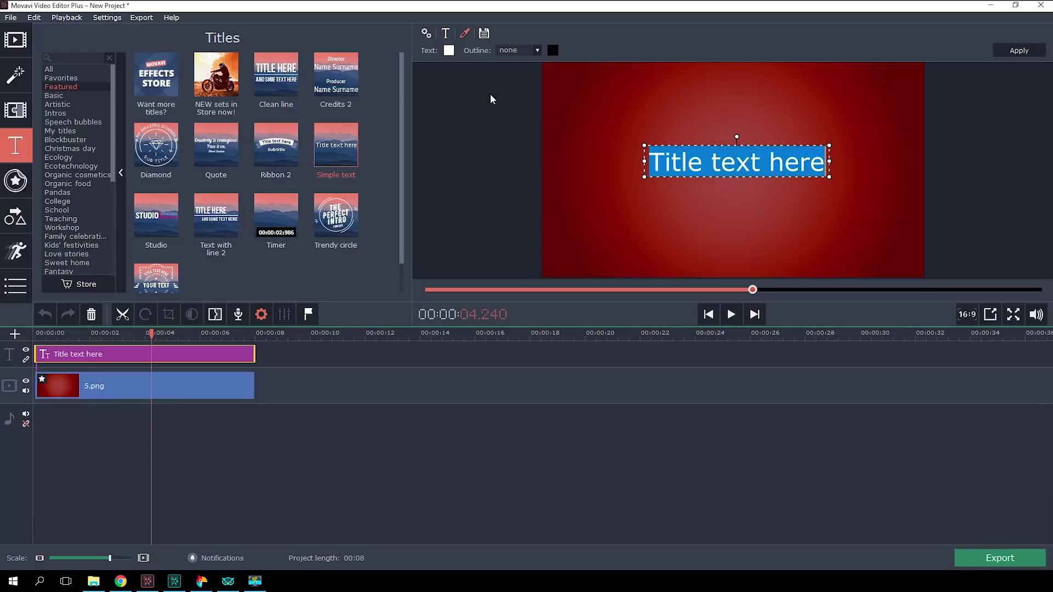
click(446, 34)
click(478, 49)
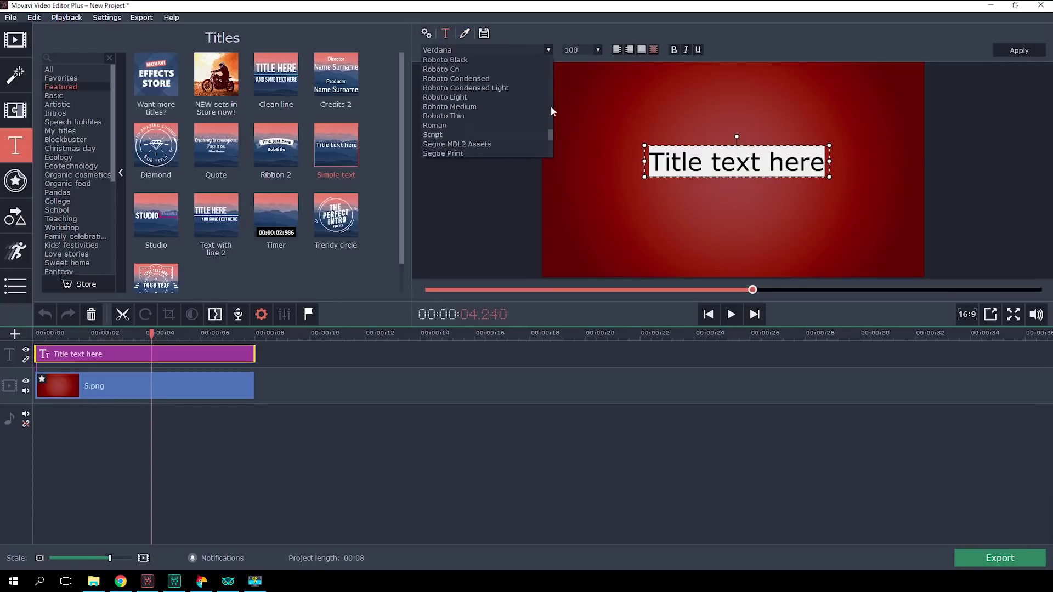
click(492, 127)
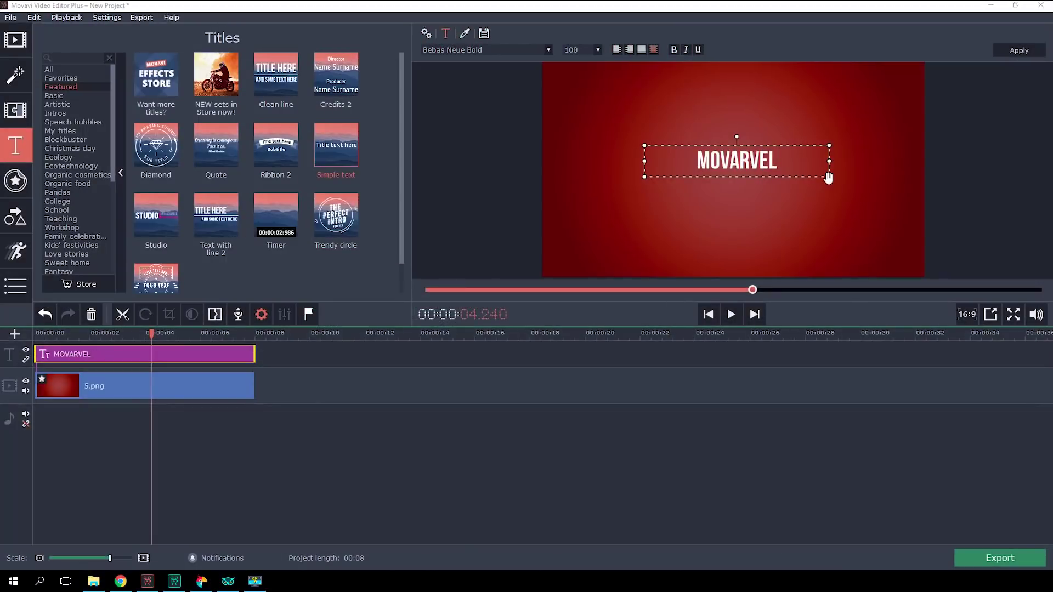
drag(828, 176, 935, 198)
click(942, 230)
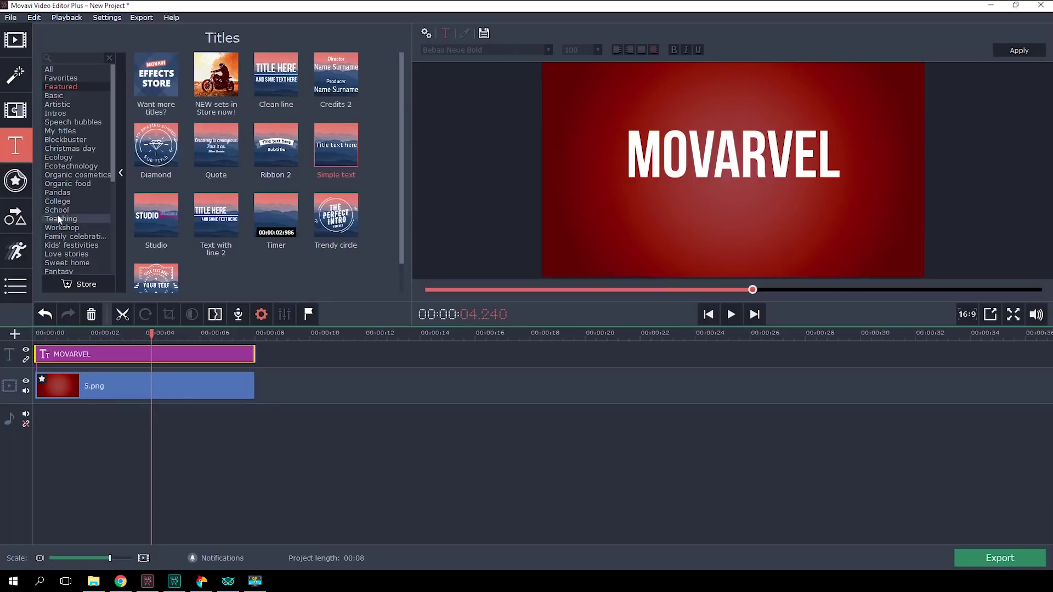
Add a Rectangle callout on its own row beneath the MOVARVEL title clip and fill it with white (#ffffff)
click(18, 219)
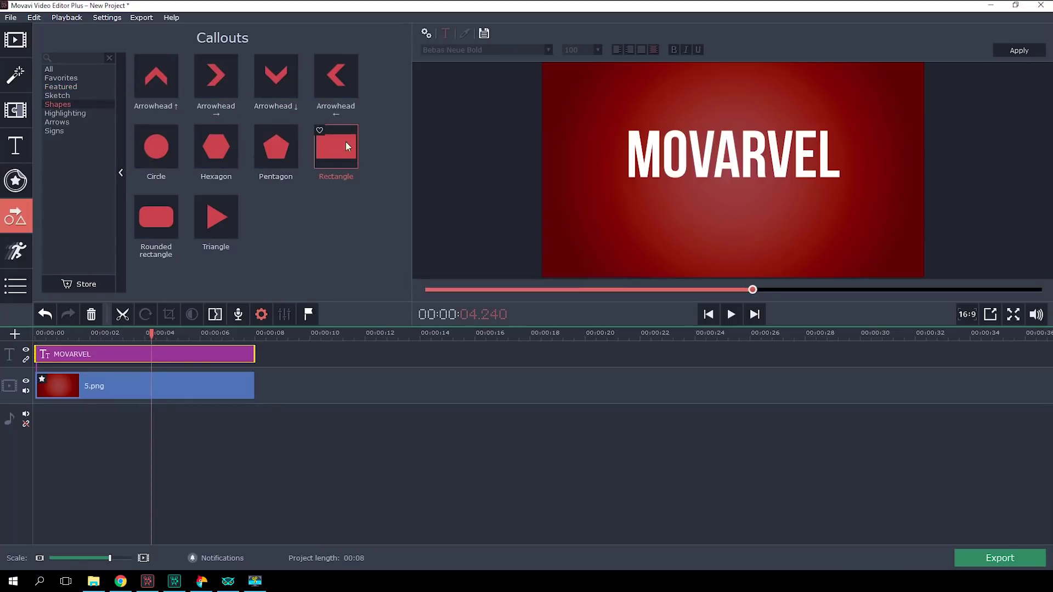
drag(338, 151, 254, 376)
click(190, 374)
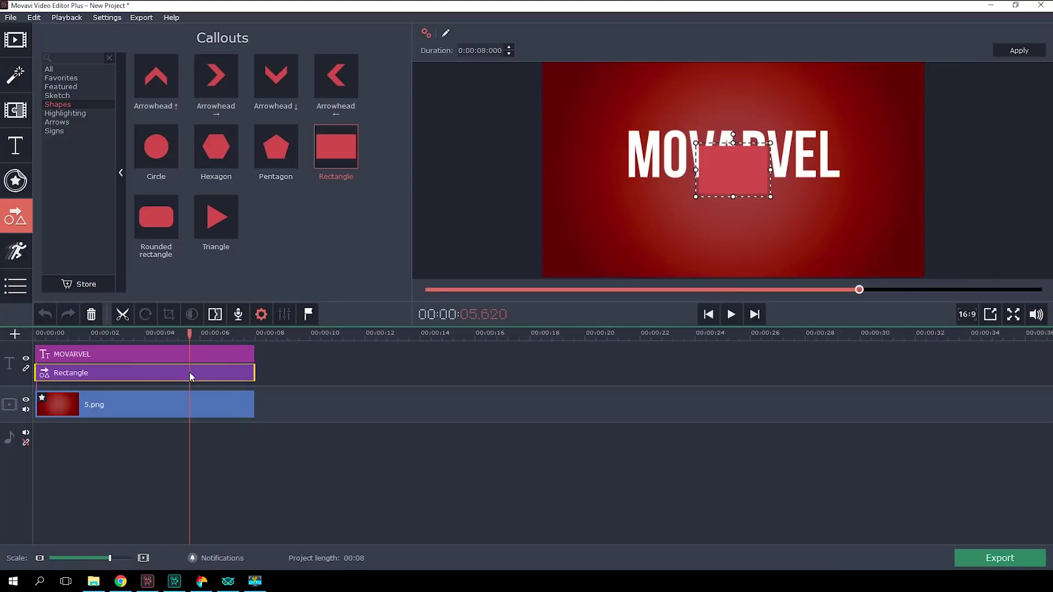
click(446, 35)
click(462, 51)
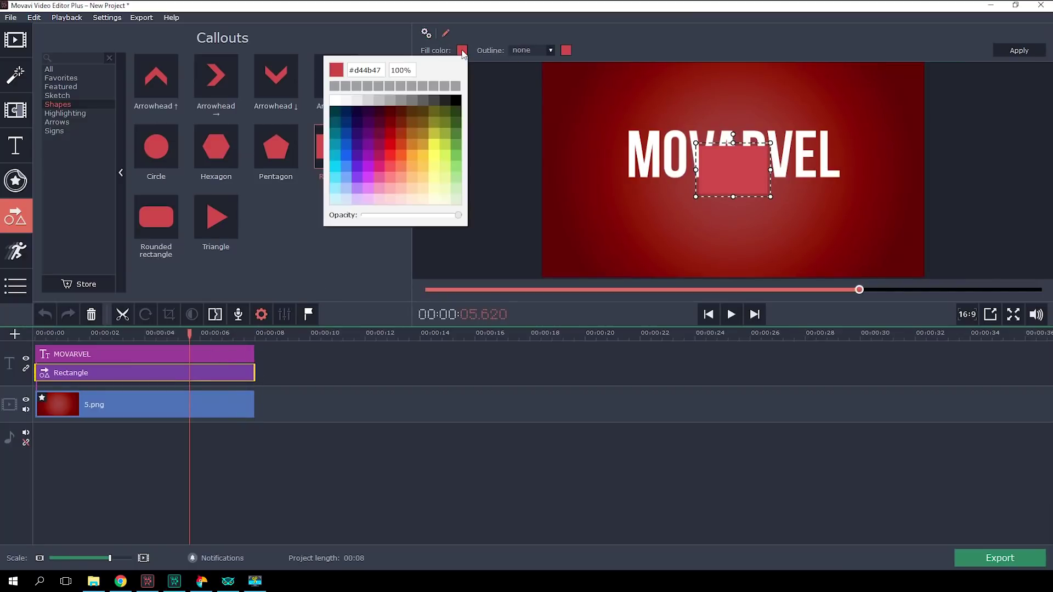
click(335, 100)
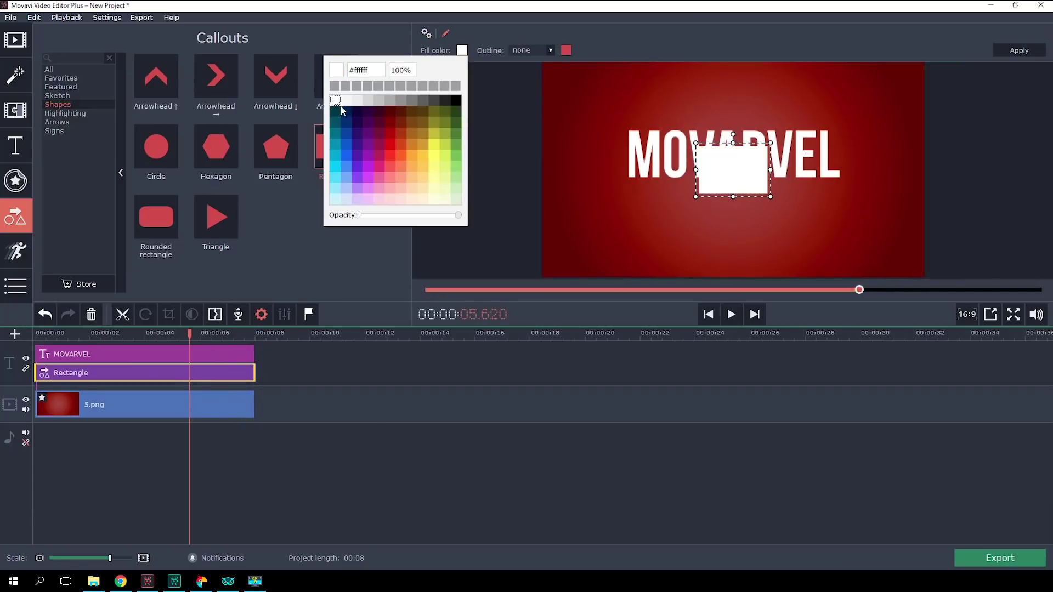
click(497, 177)
Reshape the white rectangle into a thin underline just below MOVARVEL, matching the title's width
drag(733, 197, 735, 223)
drag(770, 170, 844, 189)
drag(696, 191, 621, 203)
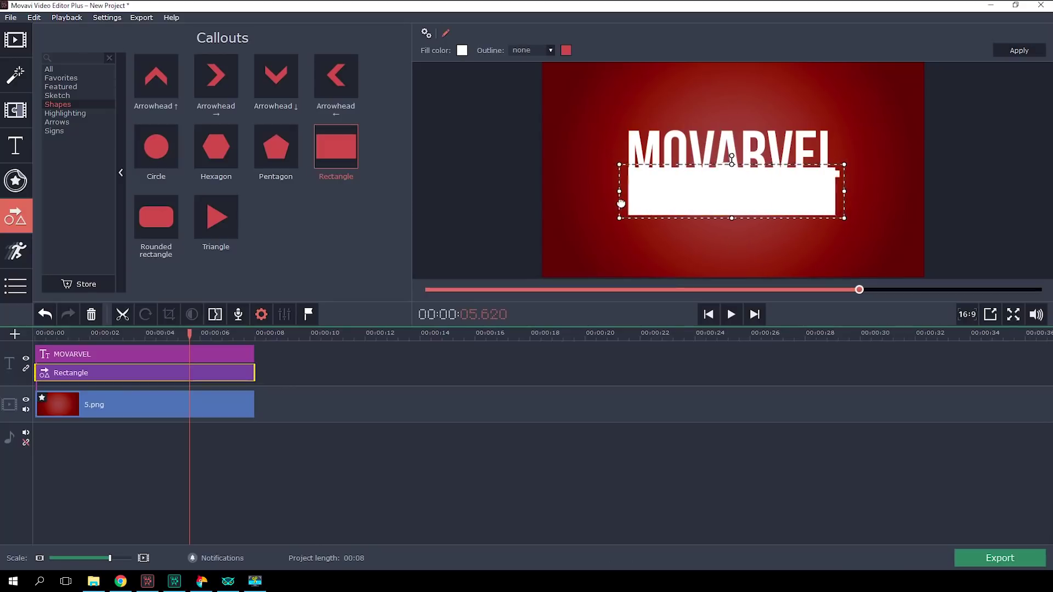
drag(733, 218, 735, 184)
click(961, 216)
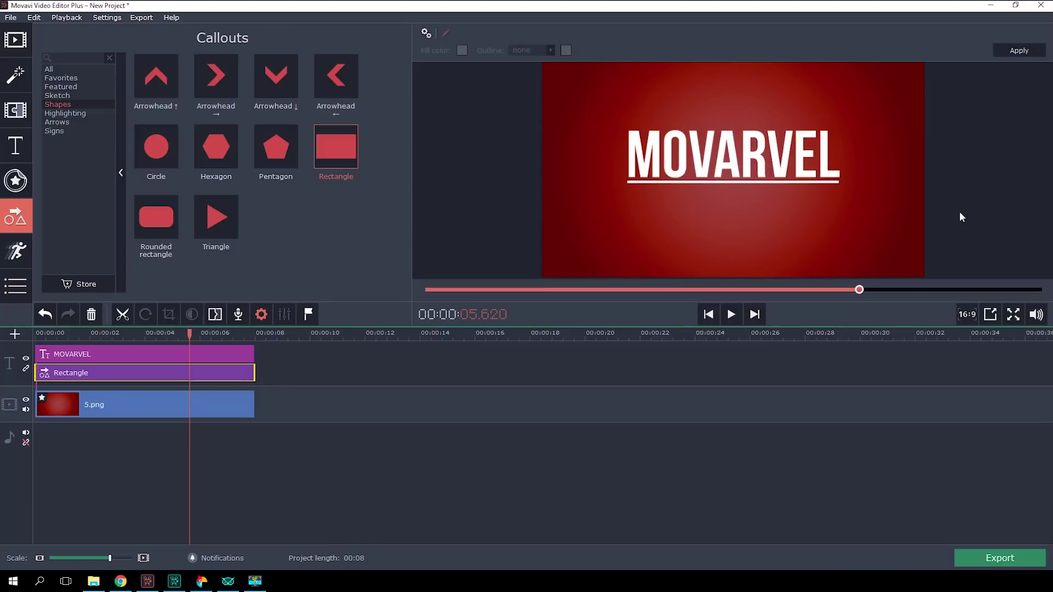
Duplicate the rectangle clip onto a row beneath the original, then move the copied line lower to leave a gap between the lines
right_click(162, 376)
click(174, 462)
right_click(127, 372)
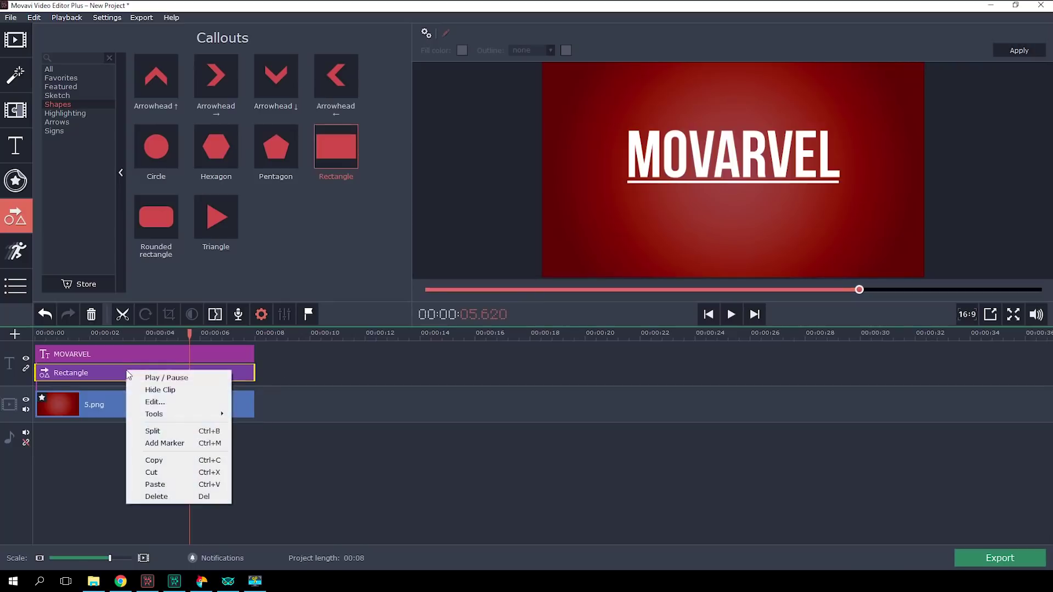
click(163, 484)
drag(240, 392, 96, 390)
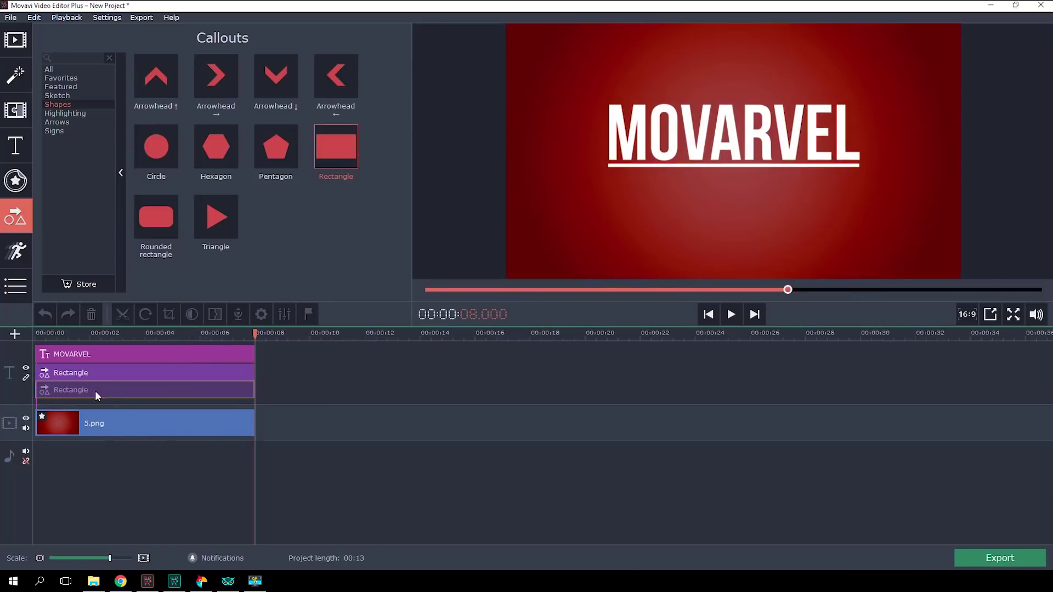
click(135, 390)
drag(702, 182, 743, 201)
click(479, 170)
Check whether guides are enabled for the preview
click(107, 18)
mouse_move(66, 17)
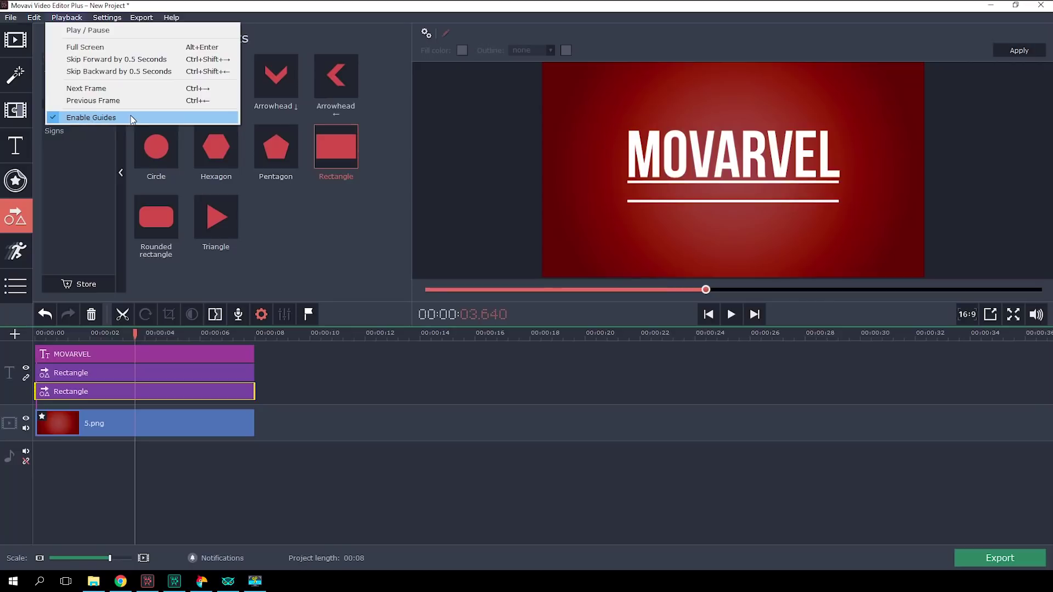
click(453, 202)
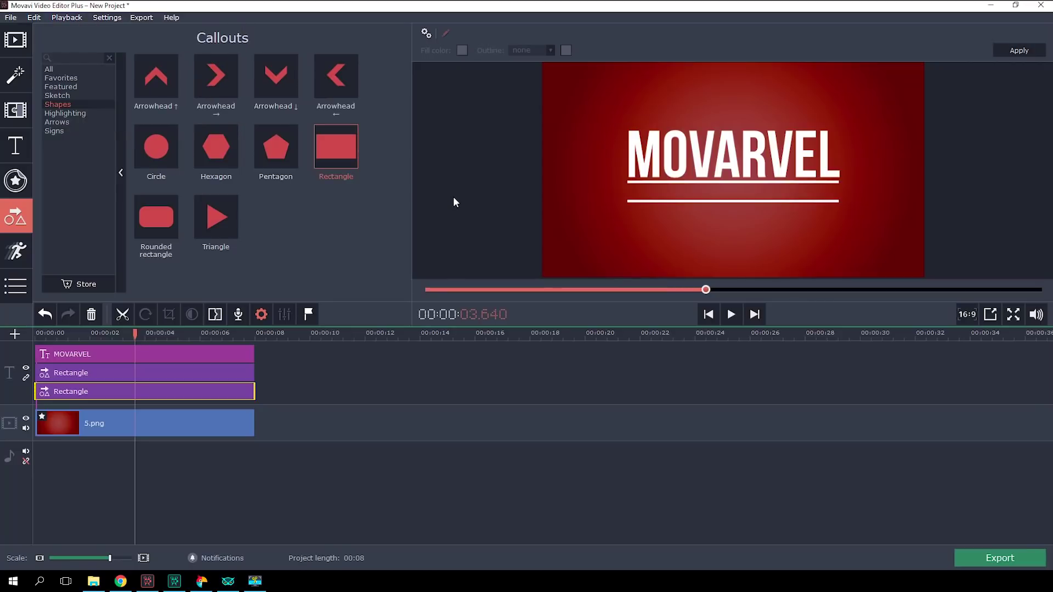
Duplicate the MOVARVEL title clip and align the copy on a new row directly below the original
right_click(173, 356)
click(163, 358)
right_click(164, 355)
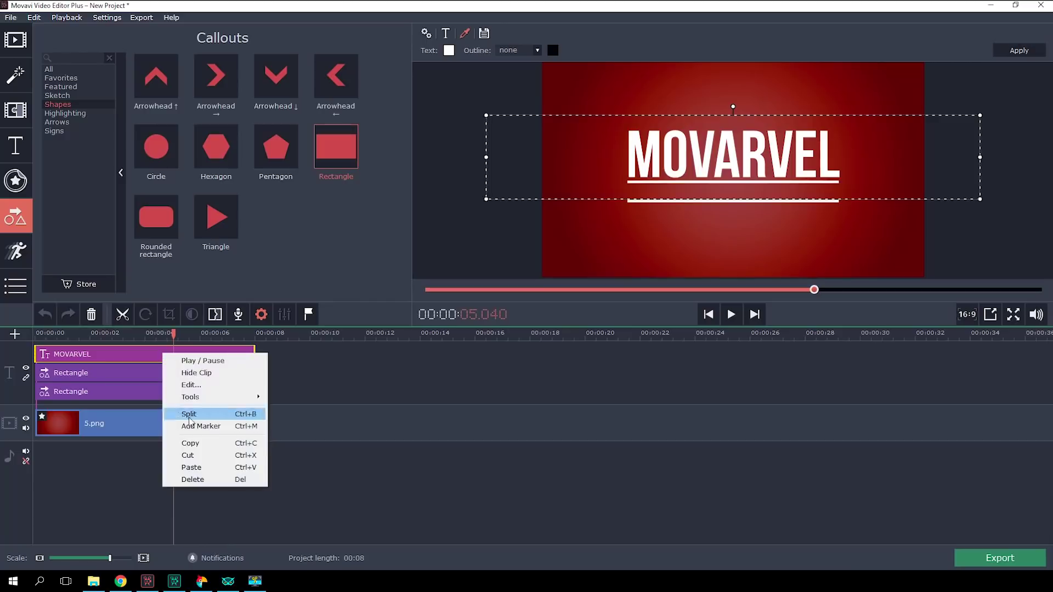
click(188, 467)
drag(215, 373, 77, 375)
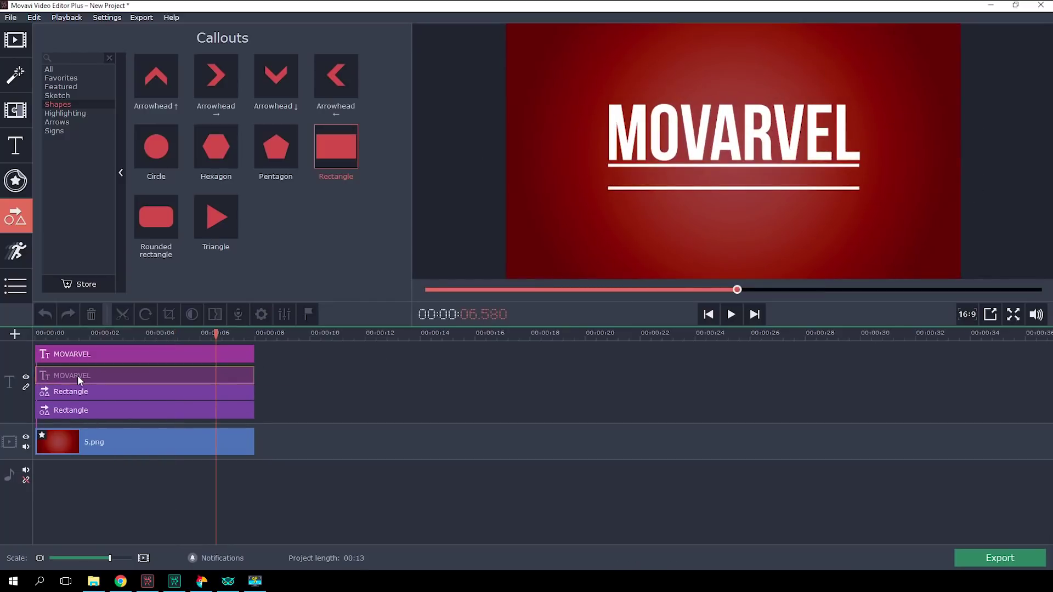
Shrink the copied title, center it between the two white lines and change its text to V L O G
click(179, 373)
drag(973, 126, 654, 204)
drag(588, 218, 732, 200)
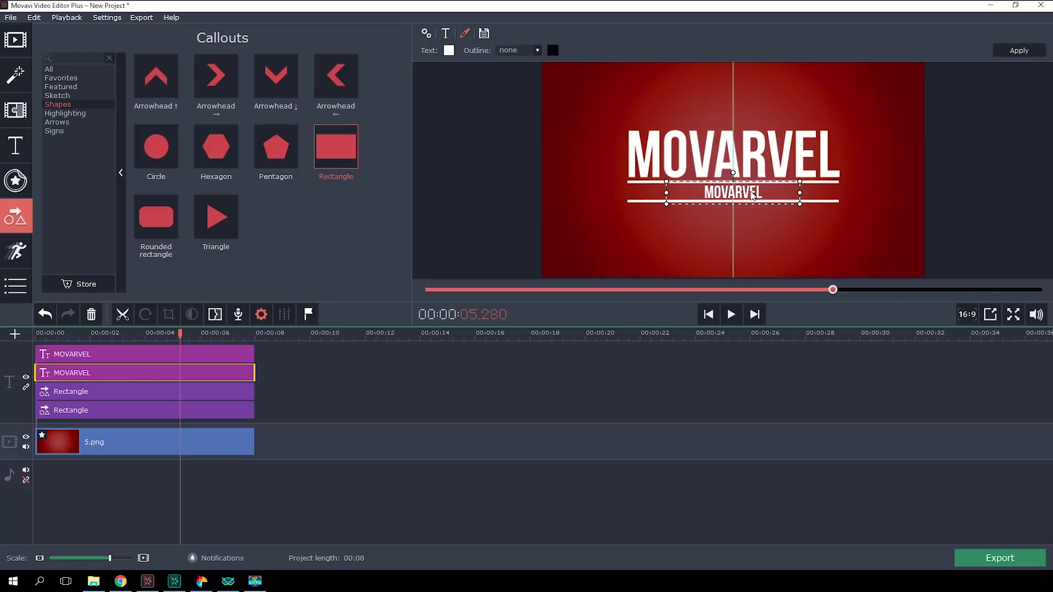
mouse_move(800, 203)
mouse_down()
mouse_move(822, 195)
mouse_move(793, 199)
mouse_up()
click(898, 199)
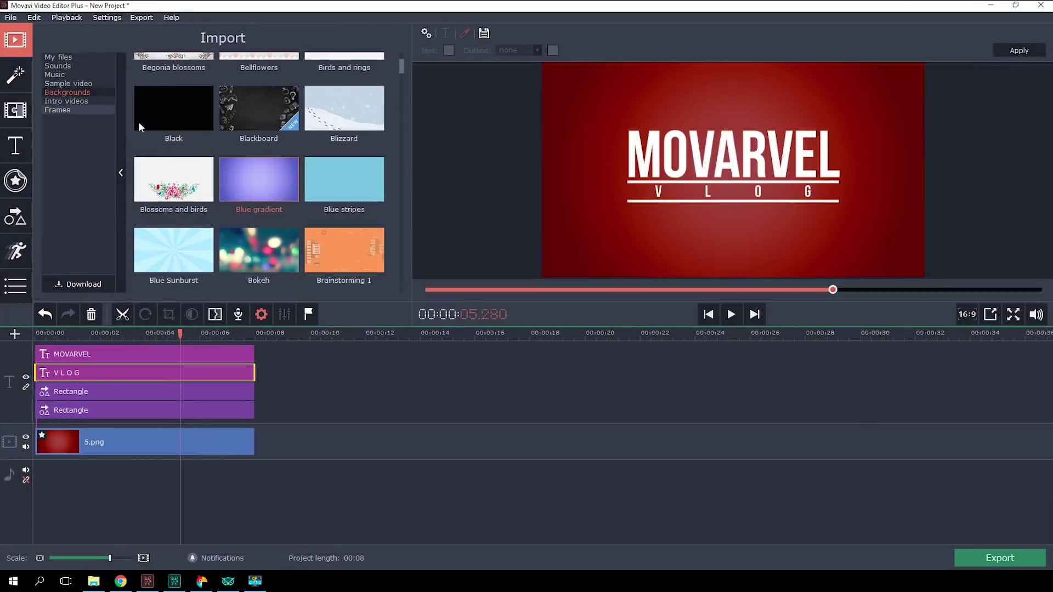
Insert the Black background before the red background clip and set its duration to 8 seconds
drag(166, 109, 67, 448)
click(262, 315)
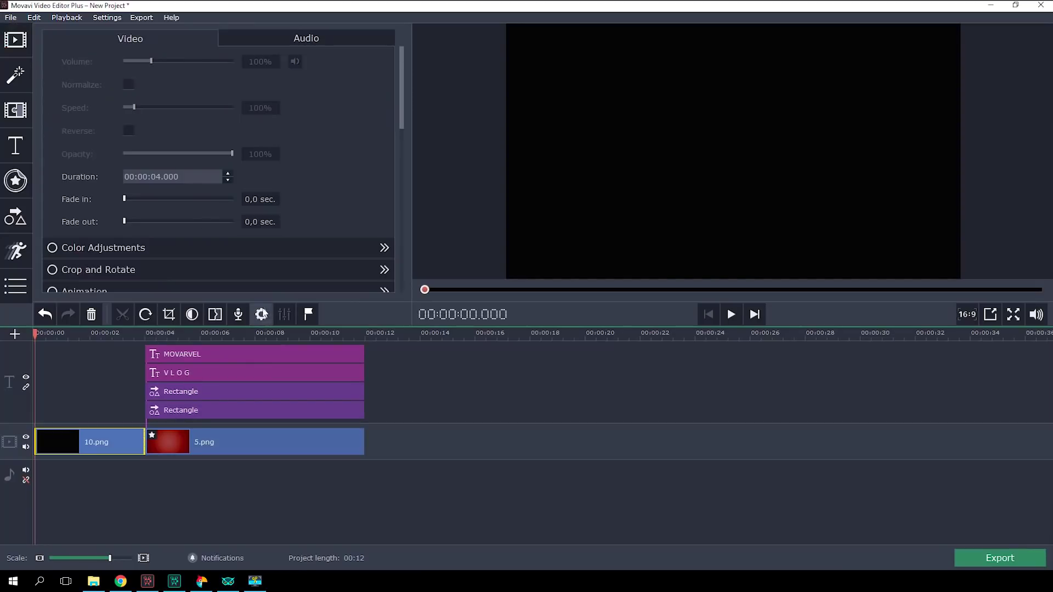
scroll(158, 177, up, 4)
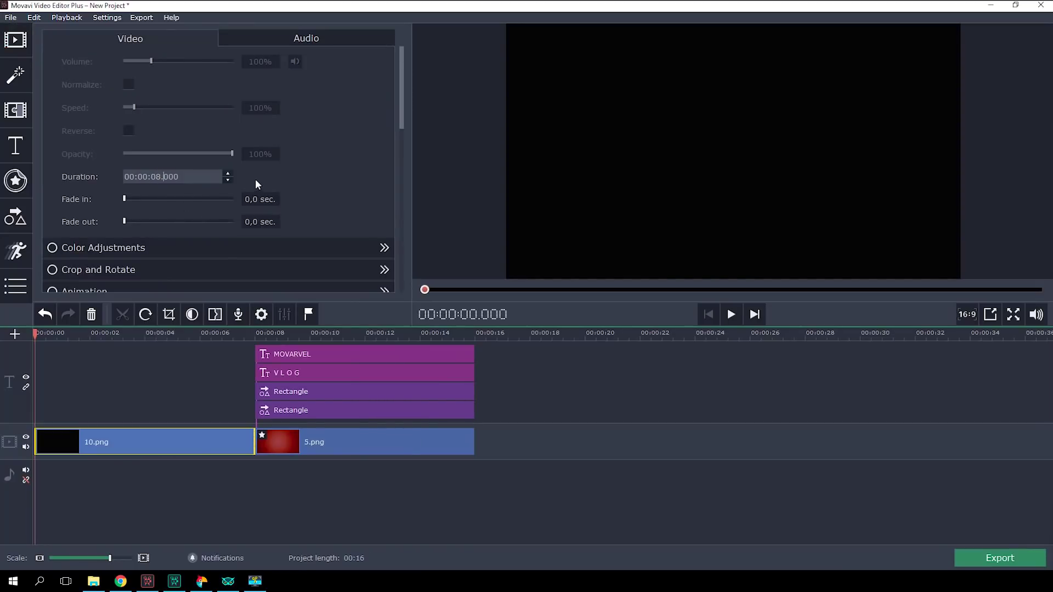
Copy the MOVARVEL title clip and paste it at the start of the timeline, above the black background
click(358, 343)
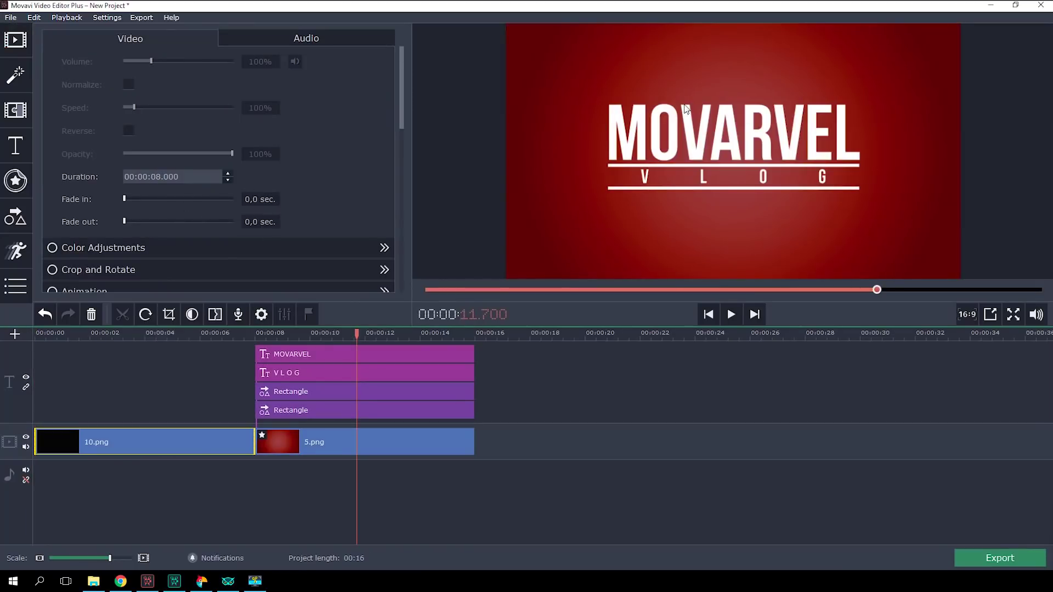
click(357, 355)
right_click(356, 355)
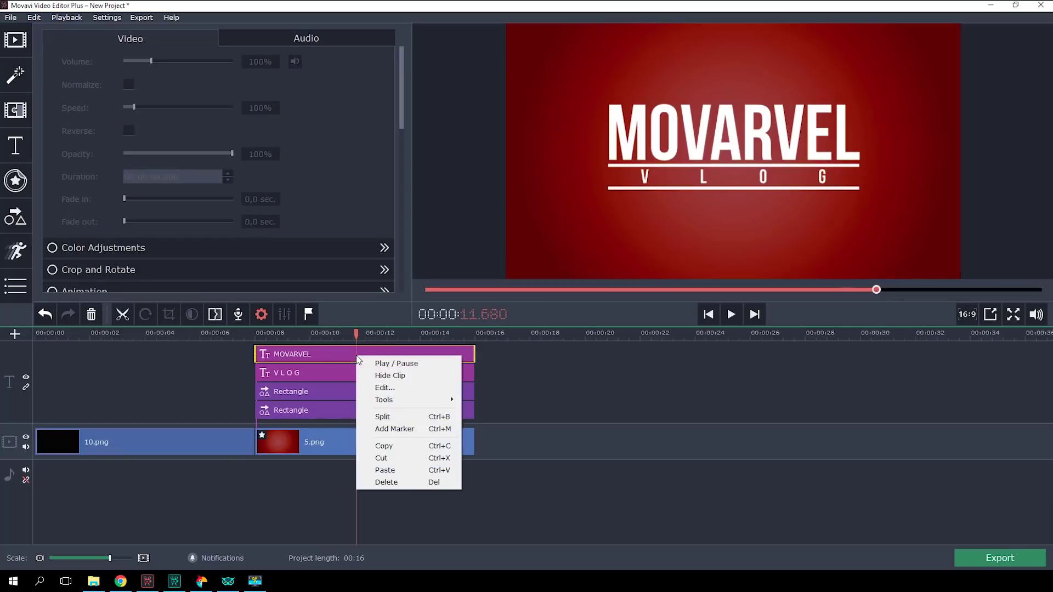
click(384, 448)
click(2, 335)
right_click(47, 363)
click(68, 400)
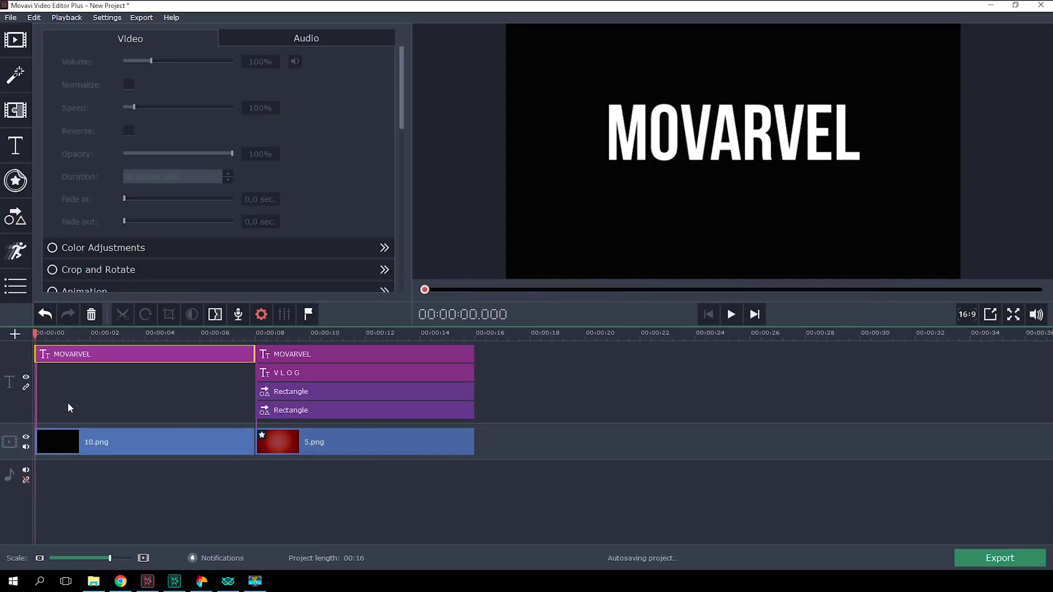
Change the text color of the MOVARVEL title over the black background to light blue (#00c8f8)
double_click(124, 354)
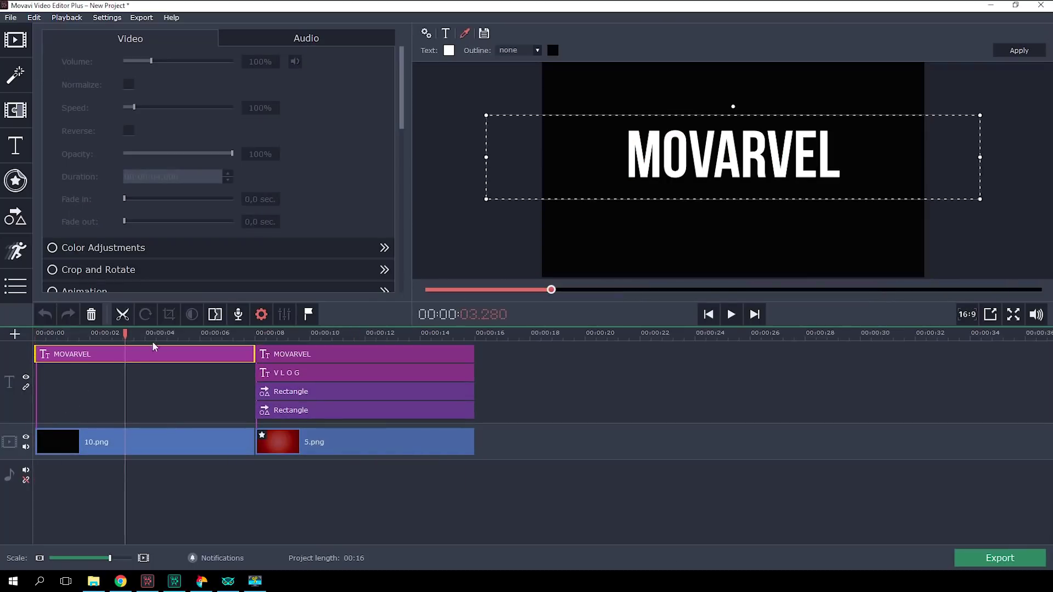
click(449, 50)
click(325, 166)
click(331, 167)
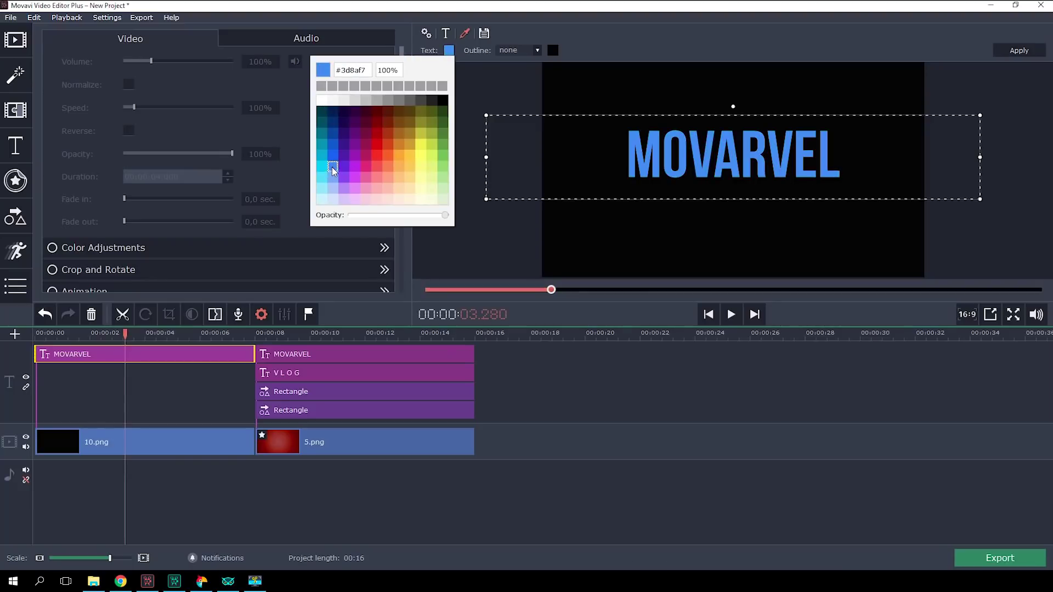
click(444, 167)
click(318, 169)
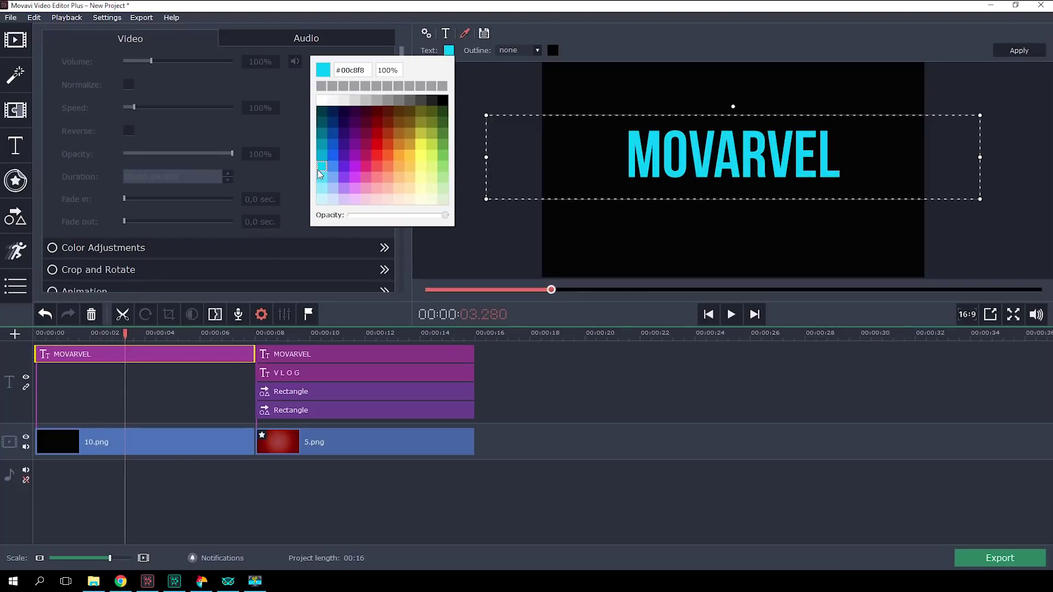
click(179, 394)
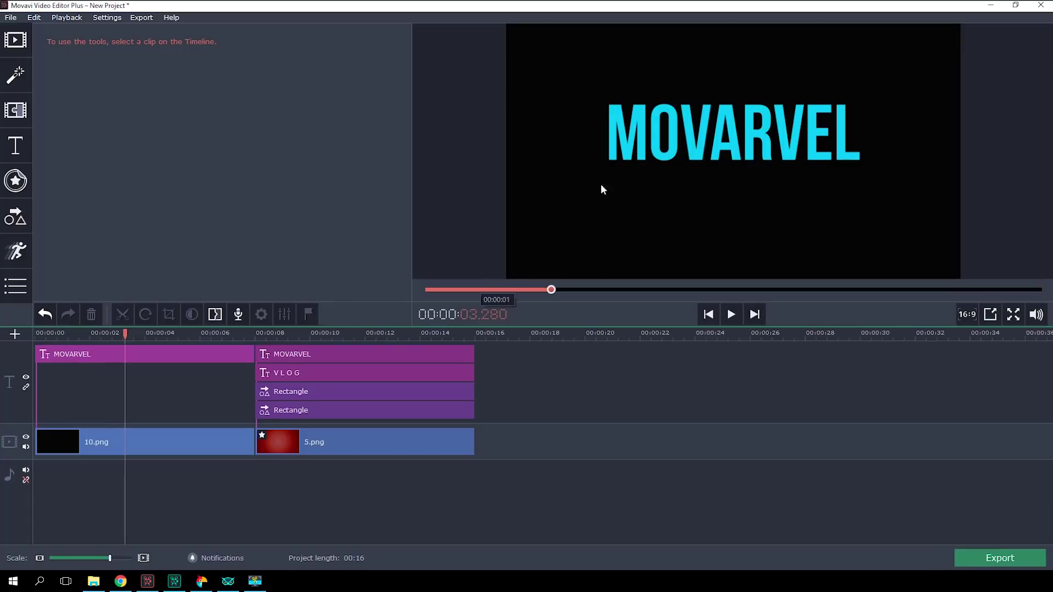
Set up the MP4 export of the title project with a resolution of 3840x2160 (16:9)
click(366, 335)
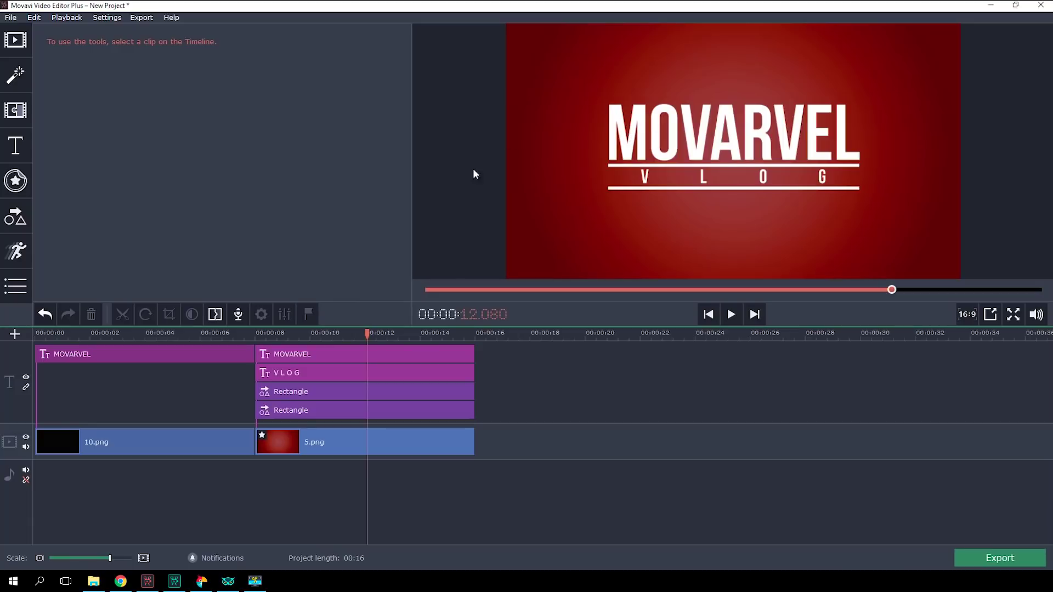
click(968, 560)
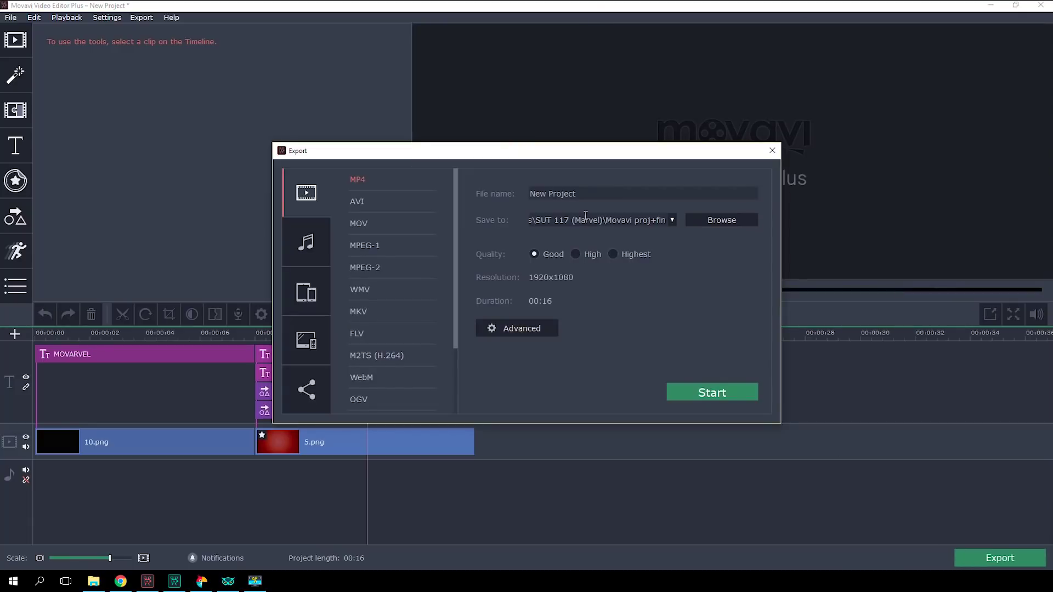
click(545, 331)
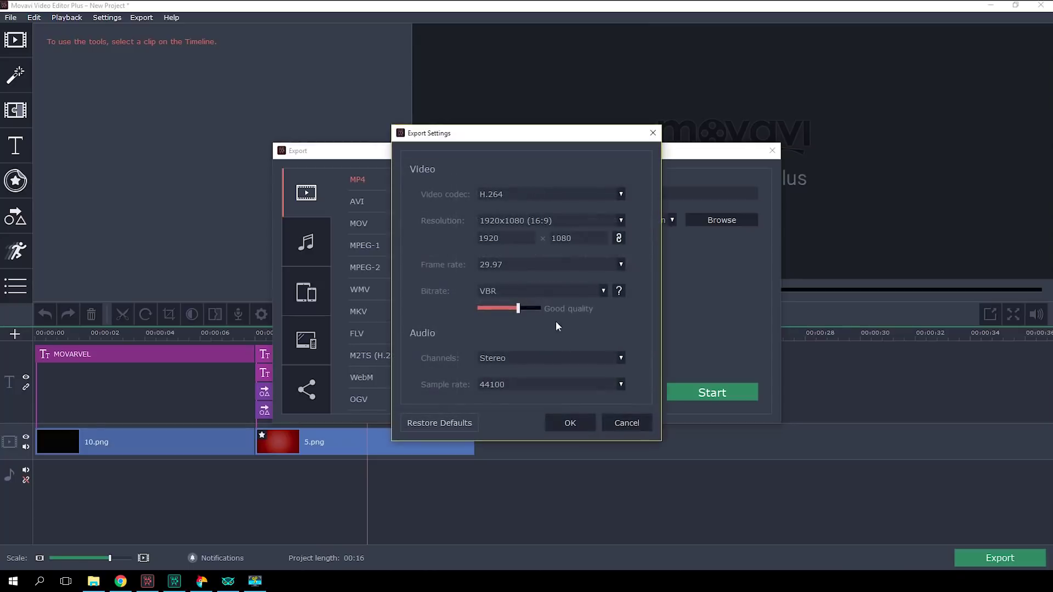
click(621, 222)
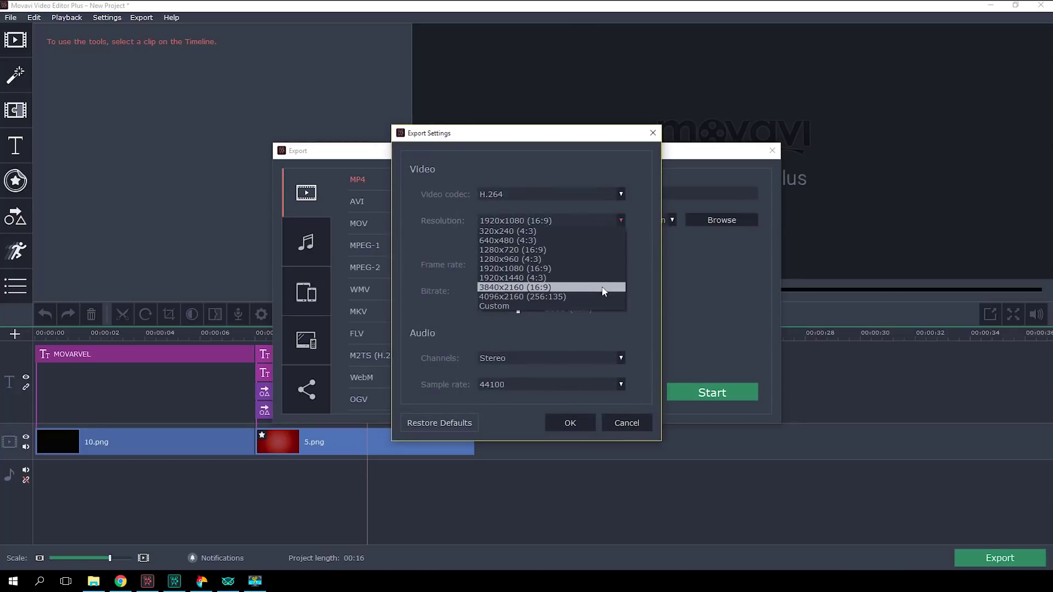
click(570, 288)
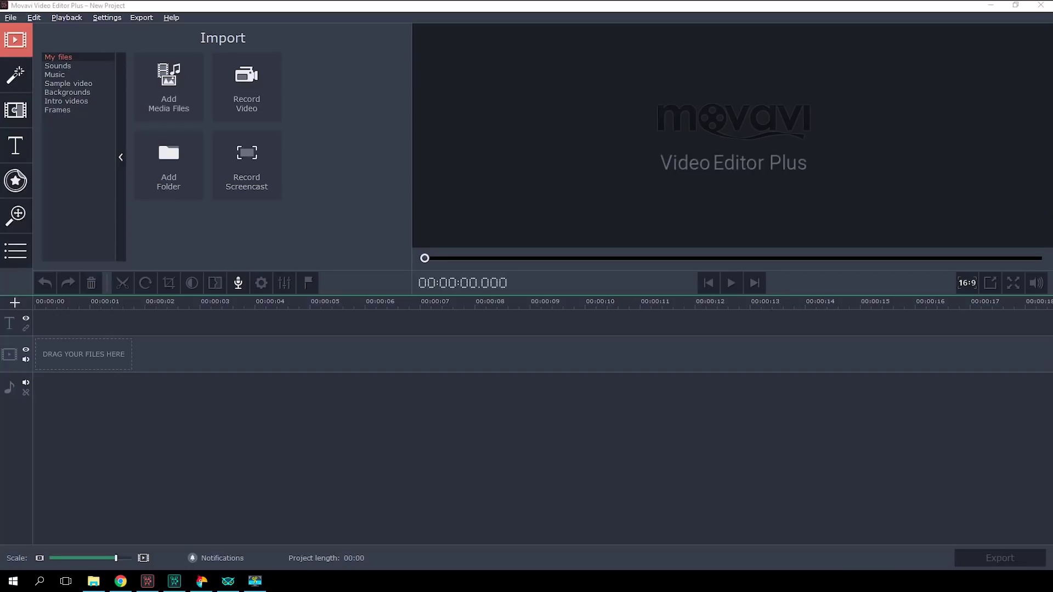
Add main-color.mp4 to the video track of the new project
drag(474, 546, 68, 374)
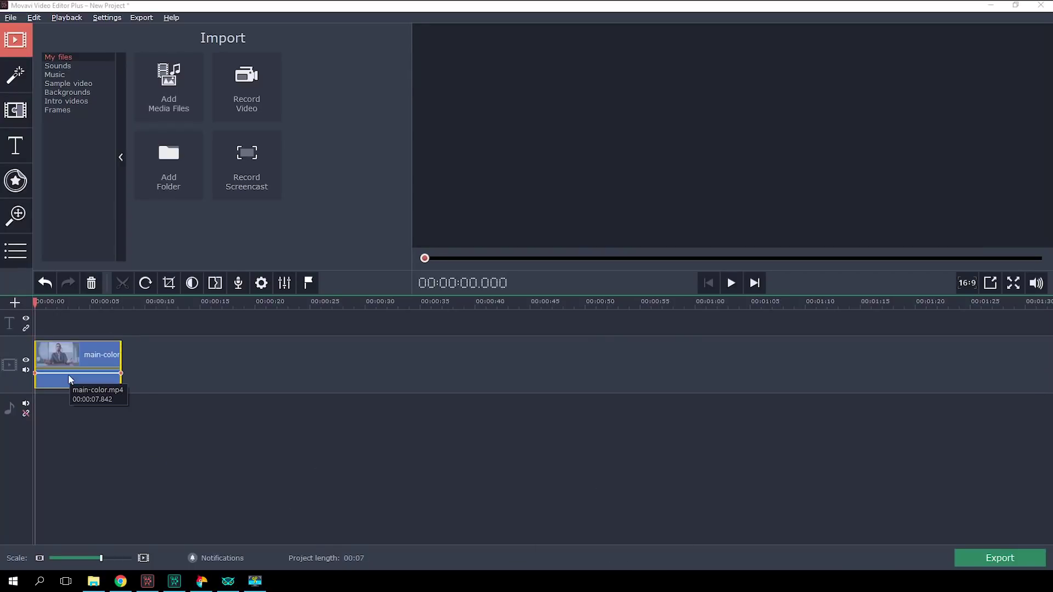
Add a Zoom out effect to main-color.mp4 and extend it to 00:00:07.280, almost the clip's full length
click(143, 558)
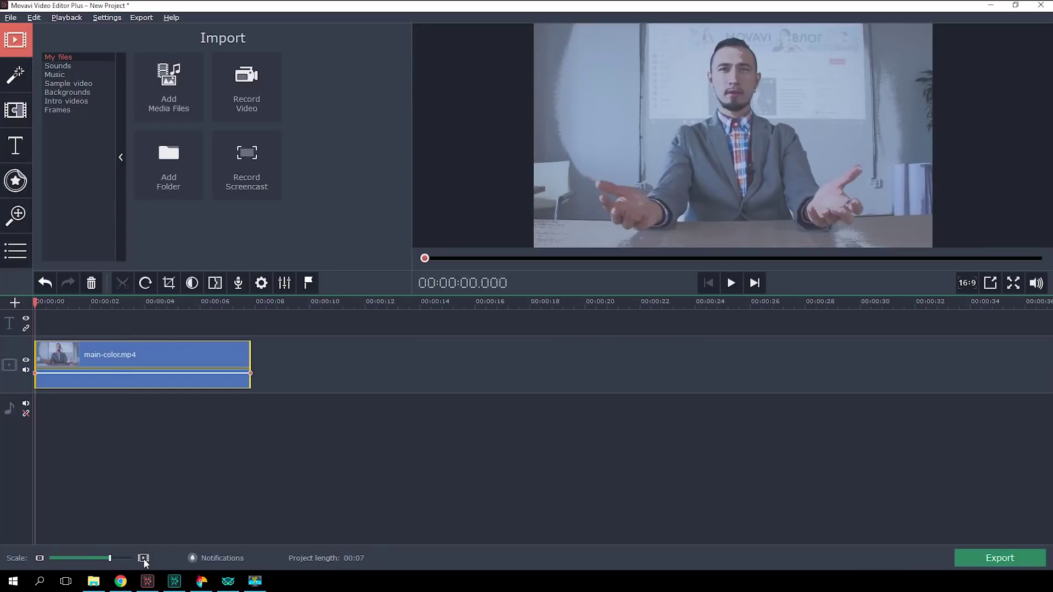
click(18, 231)
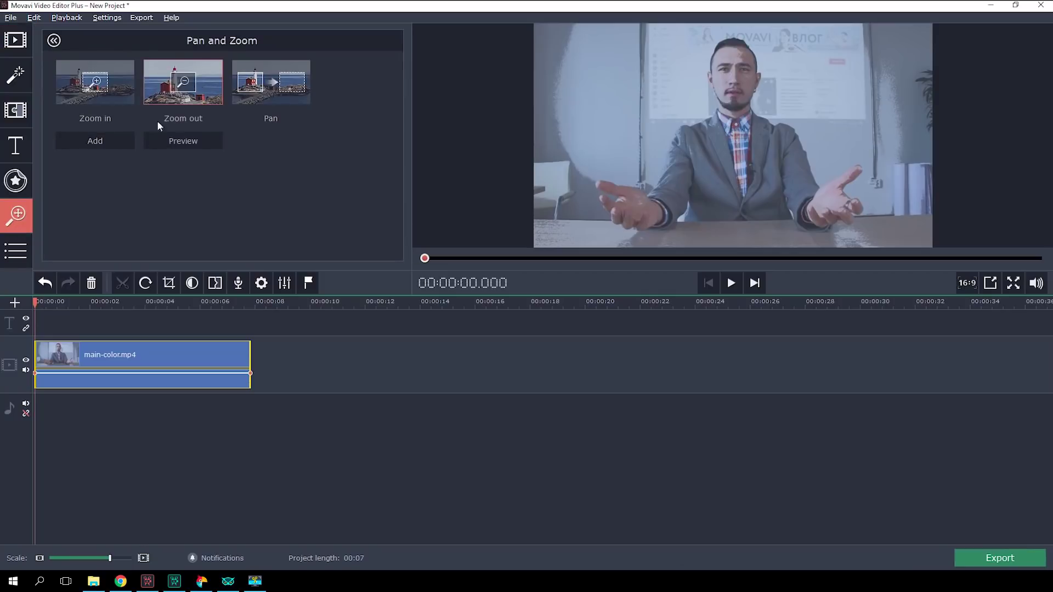
click(114, 144)
drag(91, 365, 235, 365)
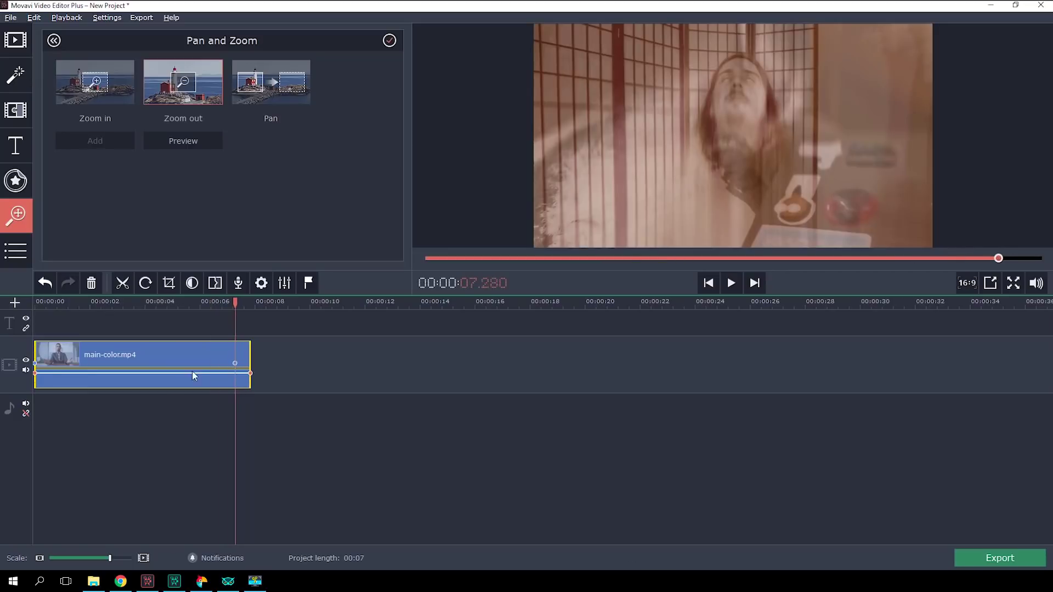
Shrink the frame at the start of the main-color.mp4 zoom to a close view of the seated man and preview the zoom
click(36, 363)
drag(883, 219, 794, 166)
click(277, 433)
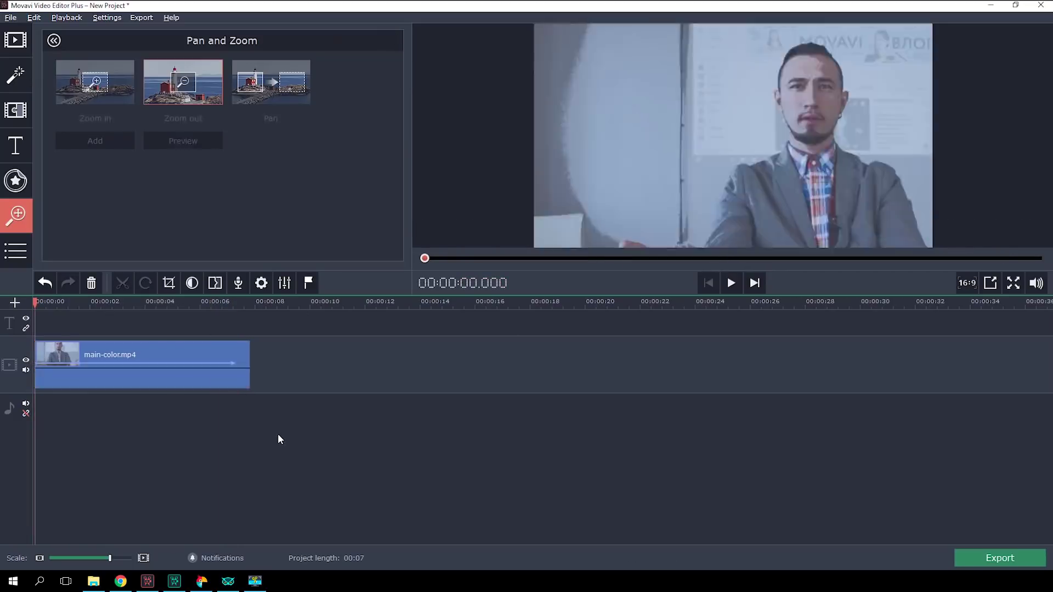
click(730, 284)
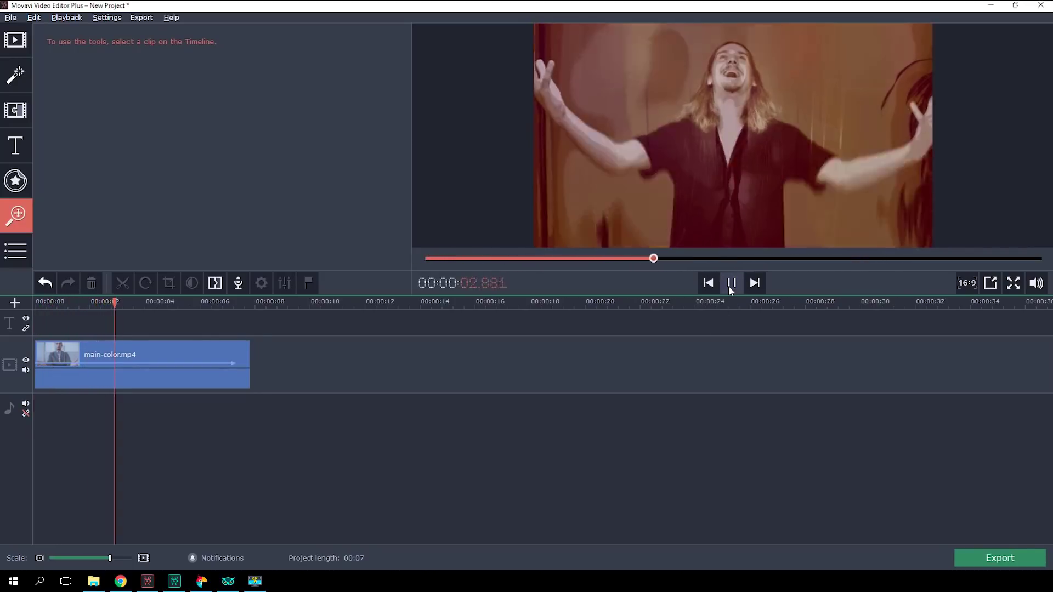
click(730, 283)
Add titles_vlog.mp4 after main-color.mp4 and place a marker at 00:00:16.550, where the white MOVARVEL VLOG title on red appears
drag(635, 295, 633, 325)
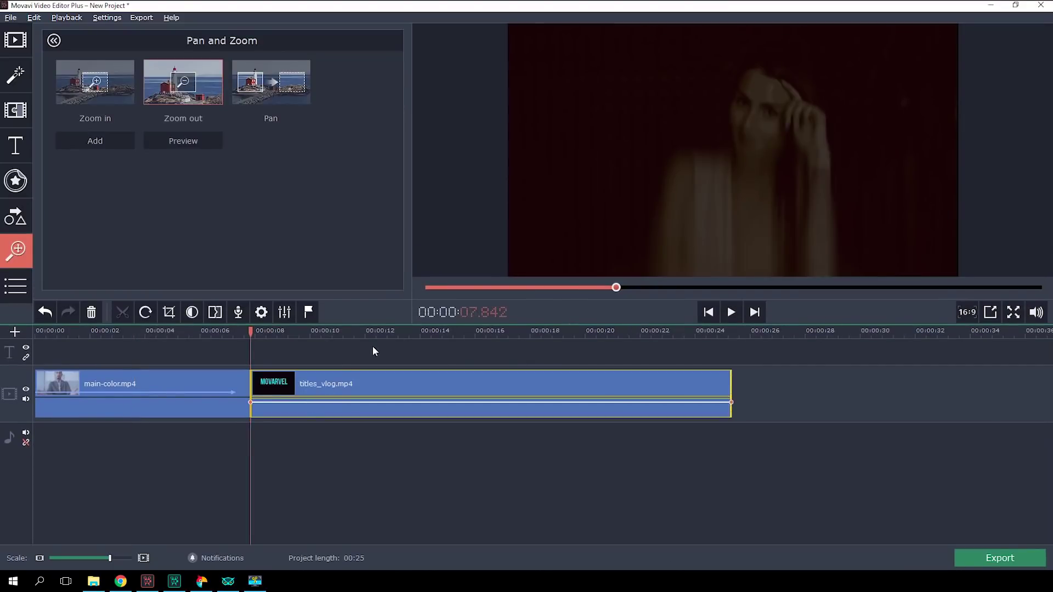
click(473, 337)
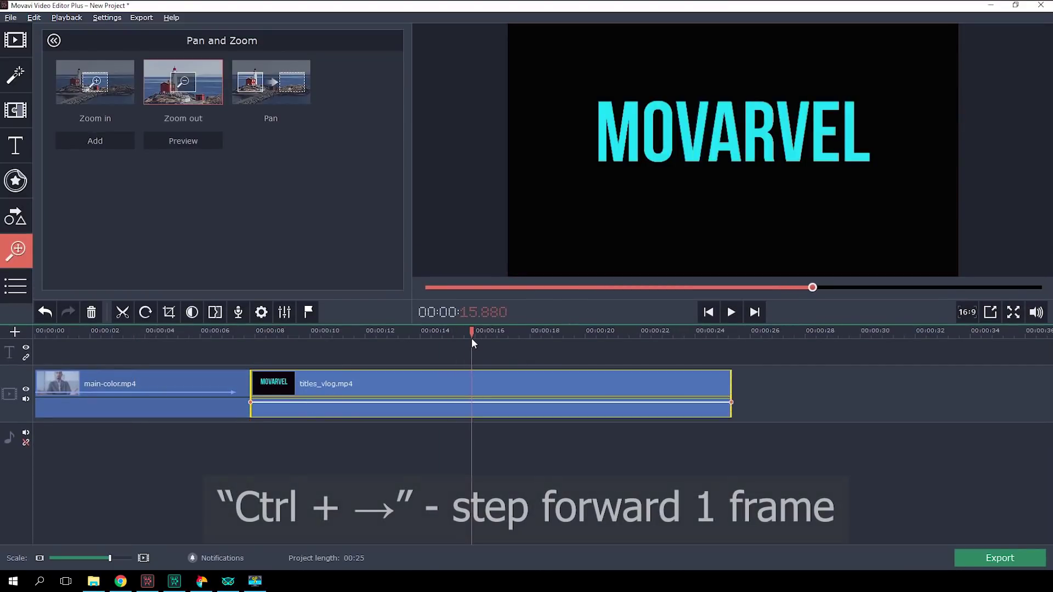
key(ctrl+Right)
key(ctrl+Right)
key(ctrl+Right)
key(ctrl+Right)
key(ctrl+Right)
key(ctrl+Right)
key(ctrl+Right)
key(ctrl+Right)
key(ctrl+Right)
key(ctrl+Right)
key(ctrl+Right)
key(ctrl+Right)
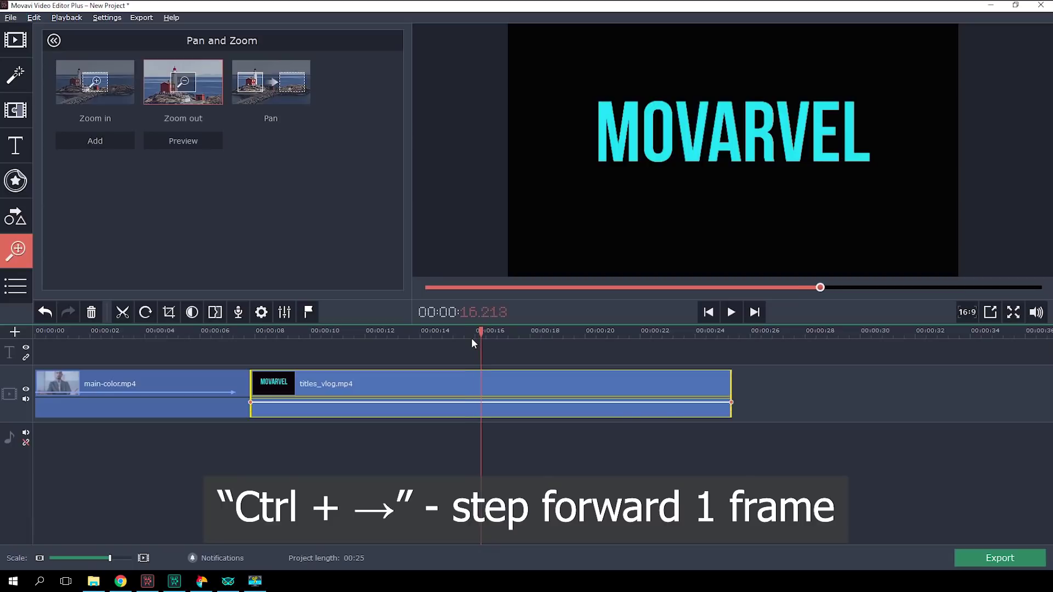
key(ctrl+Right)
key(ctrl+Right)
key(ctrl+Right)
key(ctrl+Right)
key(ctrl+Right)
key(ctrl+Right)
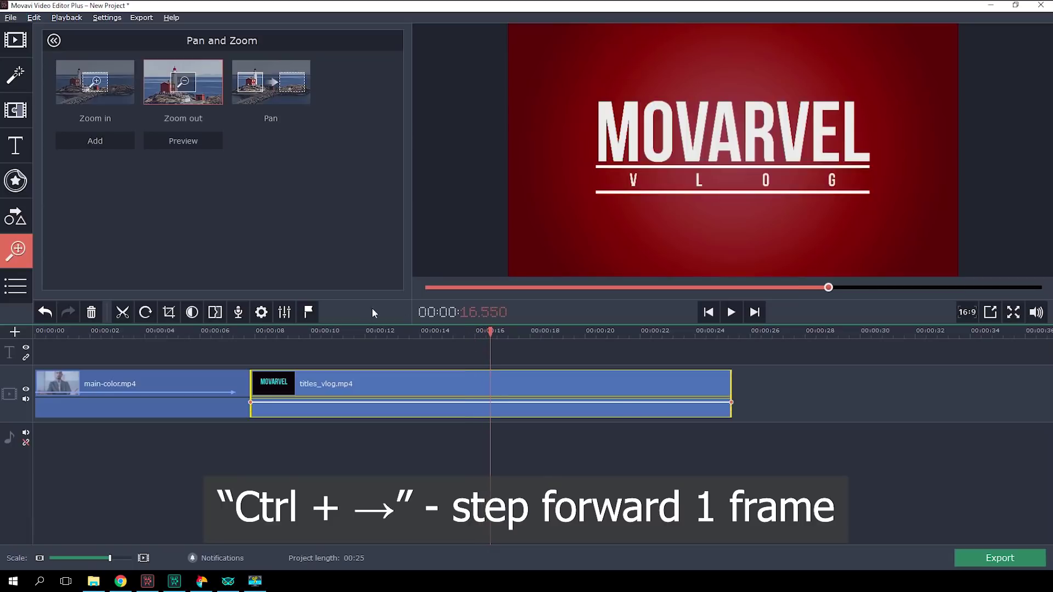
click(315, 316)
click(327, 355)
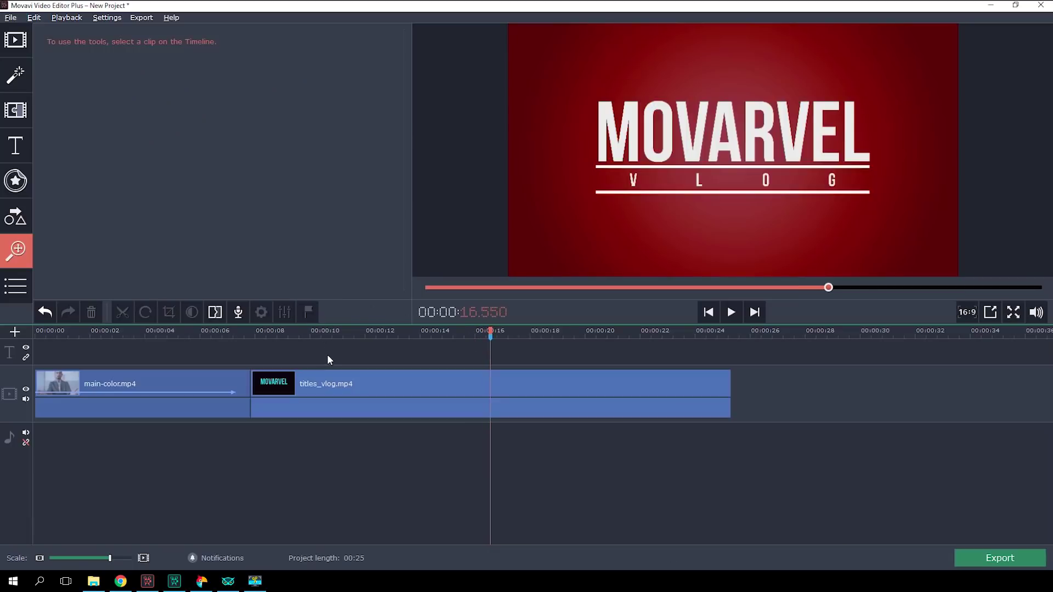
Overlay titles_vlog.mp4 on main-color.mp4 so the red title falls at about 00:00:07.6, with the clip starting at about 2.7 seconds
click(344, 376)
drag(251, 384, 332, 380)
click(174, 333)
drag(174, 332, 244, 336)
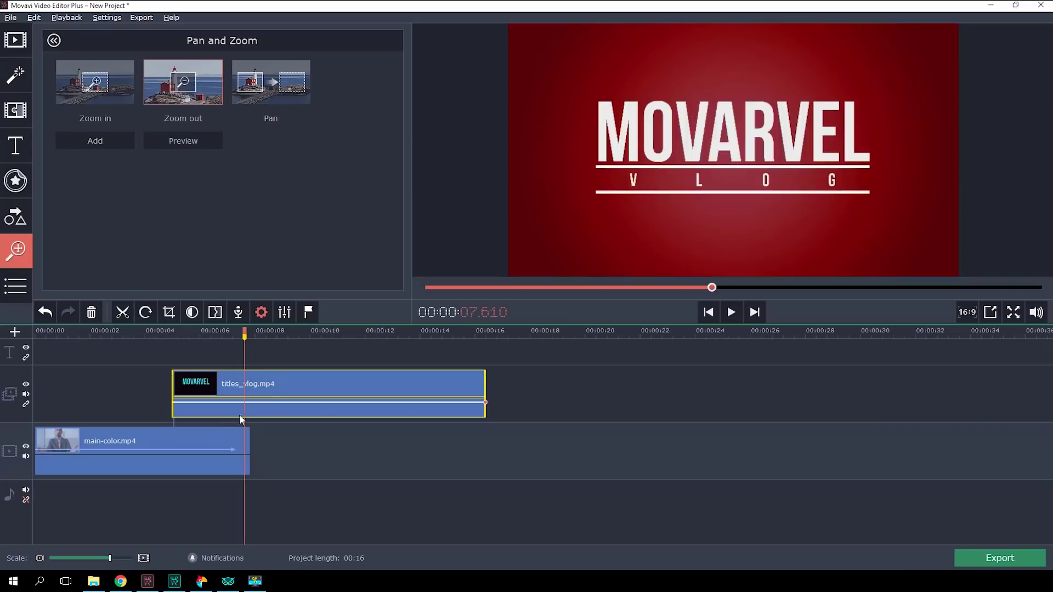
drag(173, 384, 108, 385)
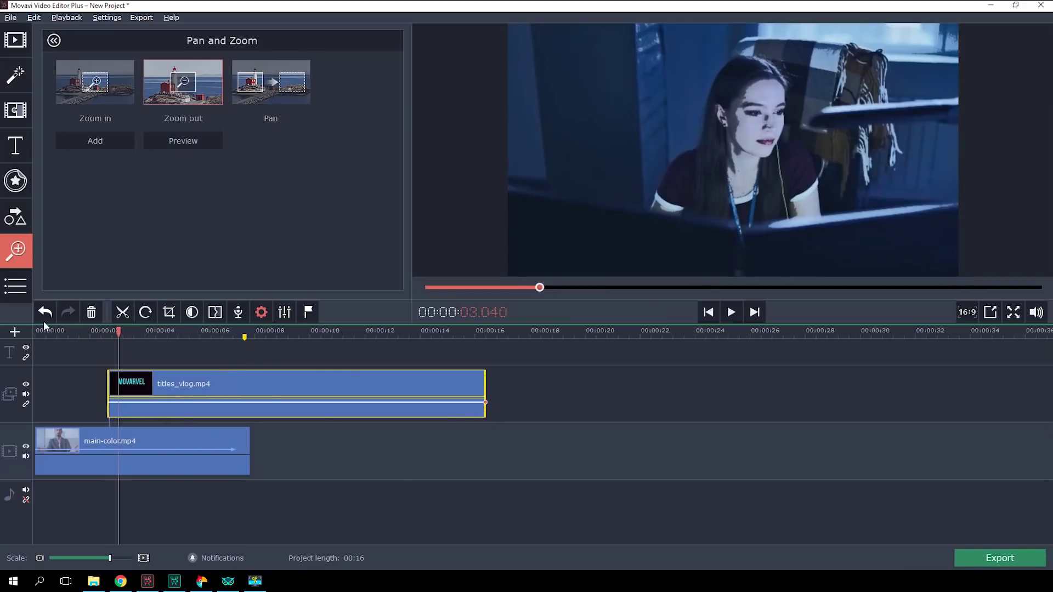
Apply a Chroma Key to titles_vlog.mp4 that removes the light blue letters, with Tolerance 90, Noise 0, Edges 0 and Opacity 5
click(15, 290)
click(64, 339)
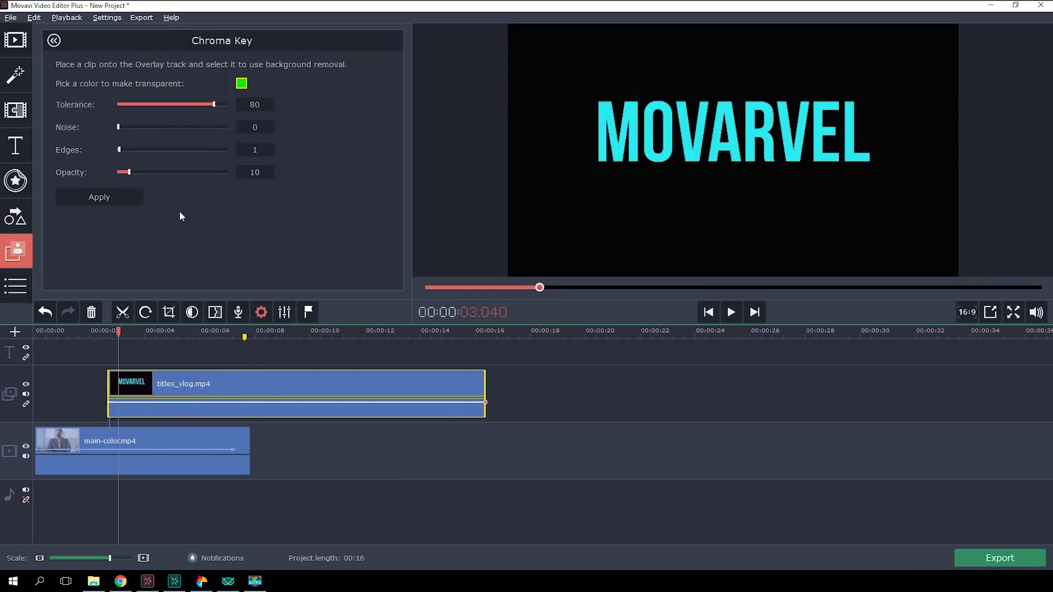
click(608, 112)
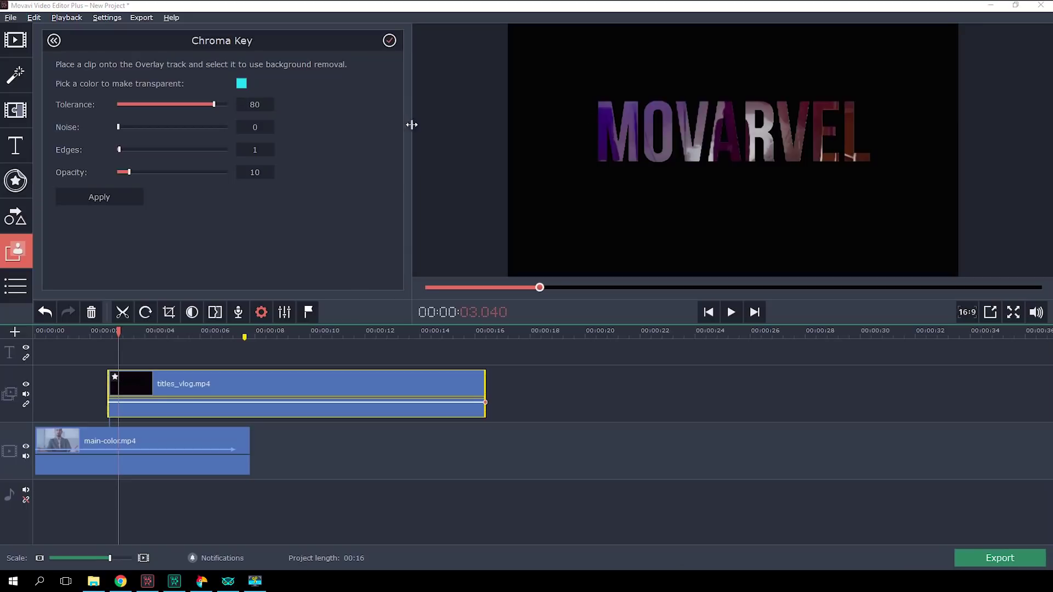
scroll(267, 108, up, 5)
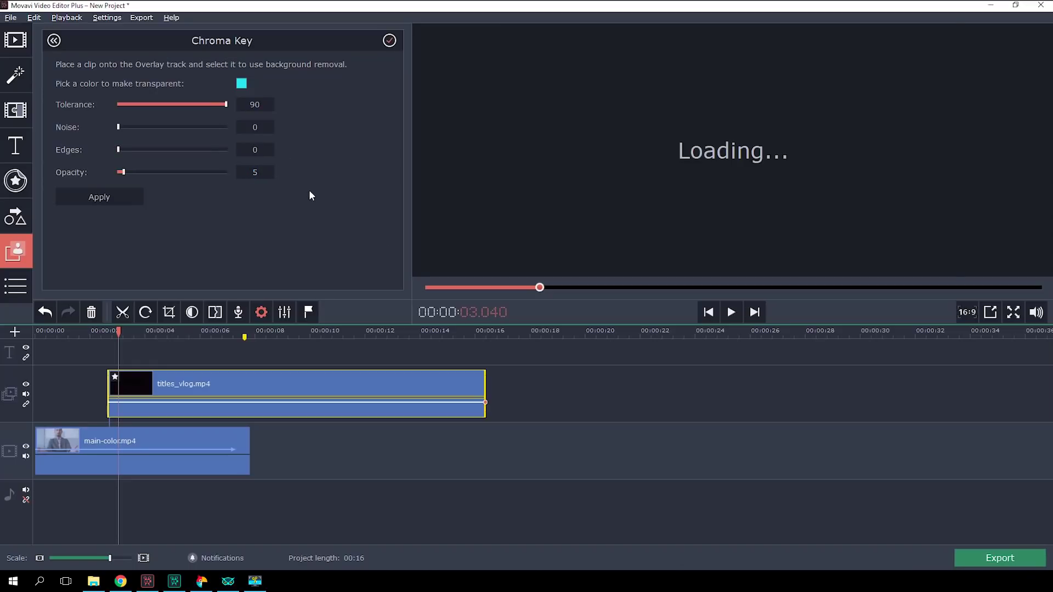
Set the fade in of titles_vlog.mp4 to 4,0 sec. and extend the clip's start back to 00:00:01.922
click(123, 388)
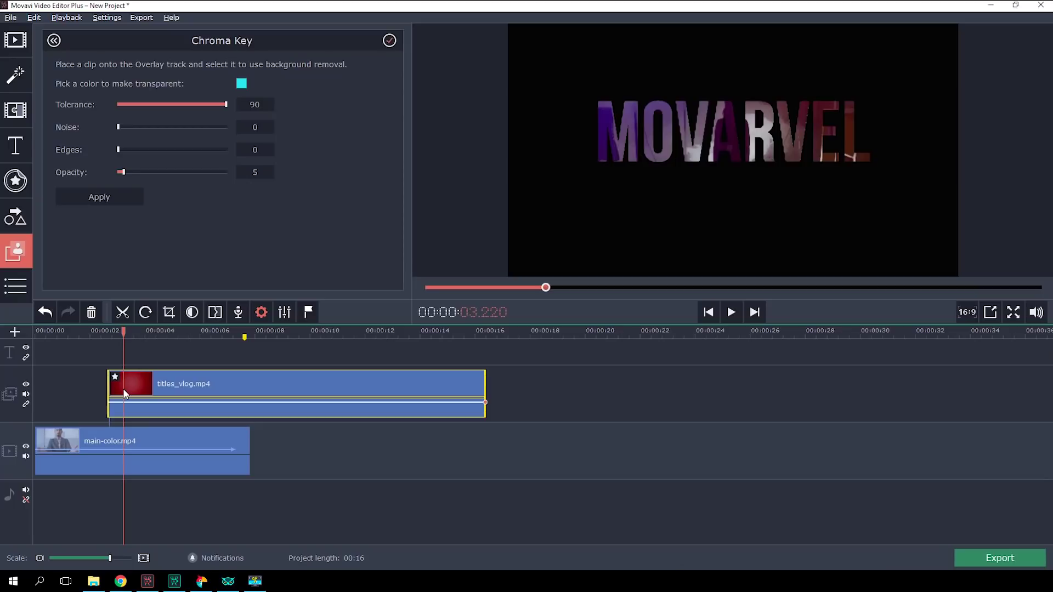
click(261, 312)
click(250, 201)
text(4,0 sec.)
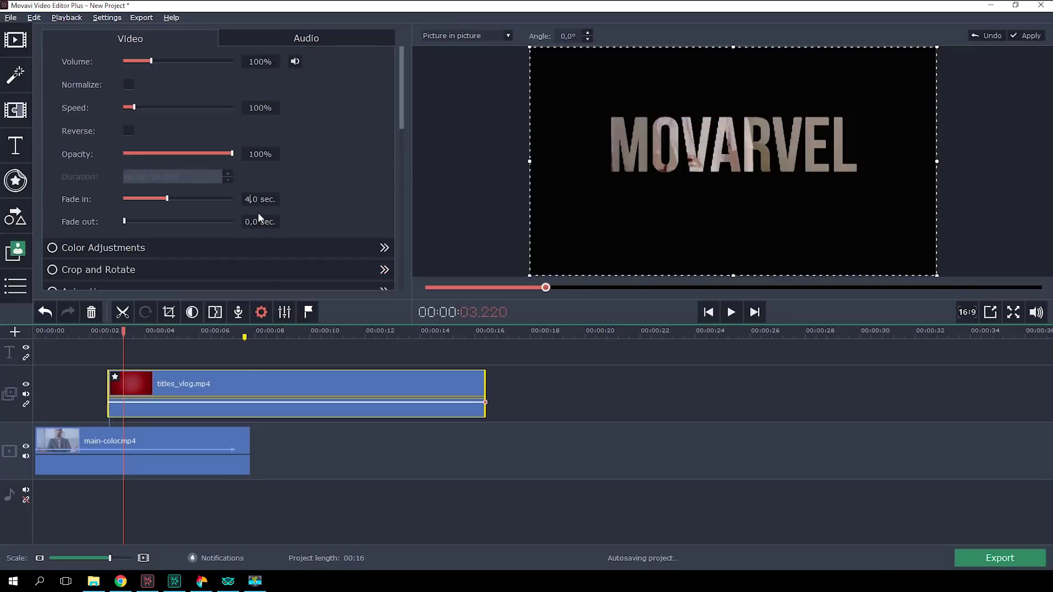
drag(109, 384, 87, 382)
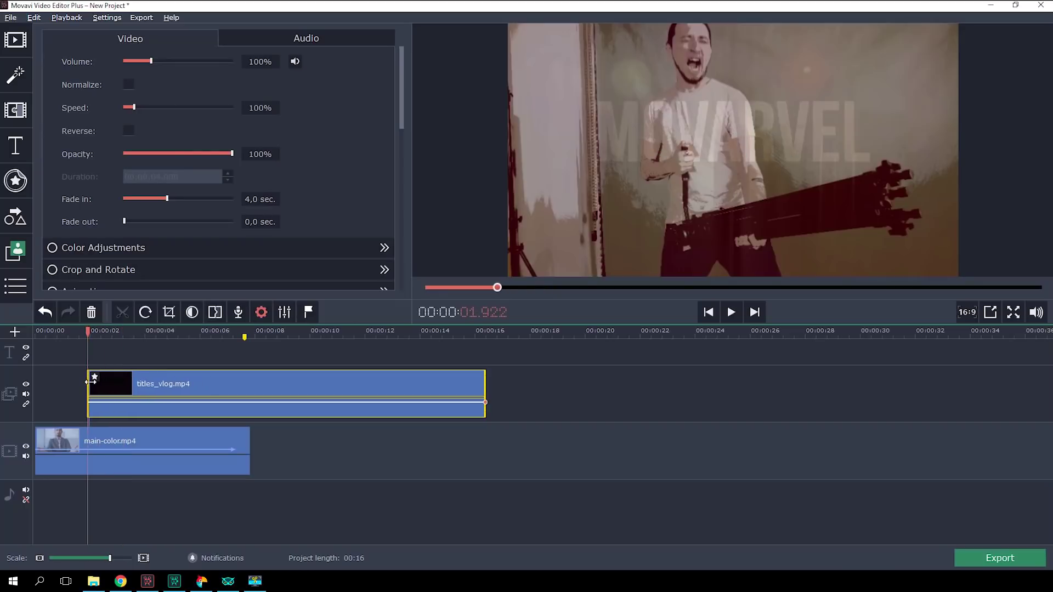
Add a Zoom out effect to titles_vlog.mp4 ending at 00:00:12.100 and trim the clip's end to 00:00:12.427
click(12, 297)
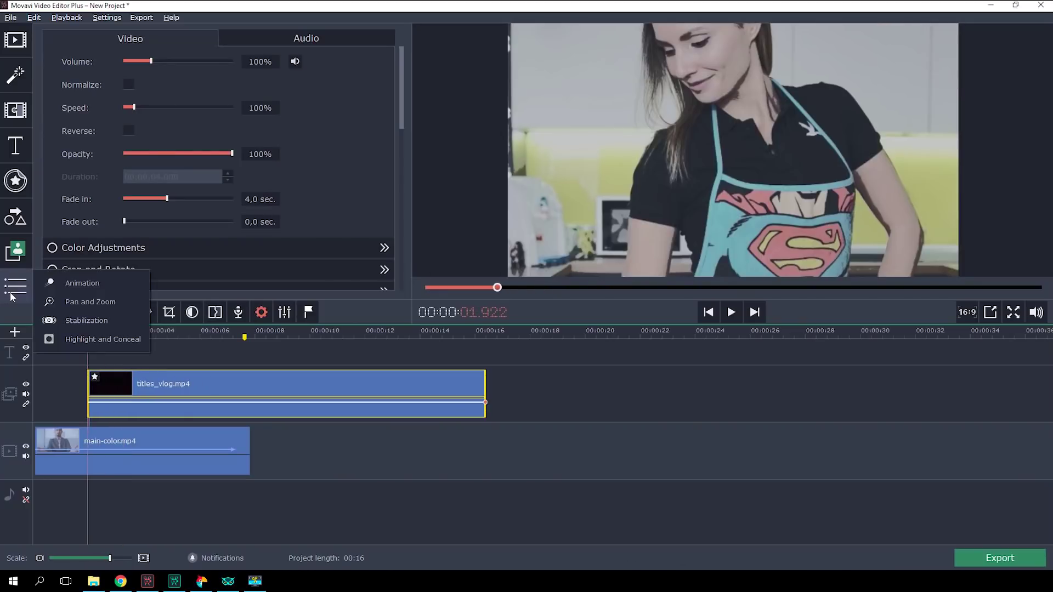
click(90, 302)
click(112, 138)
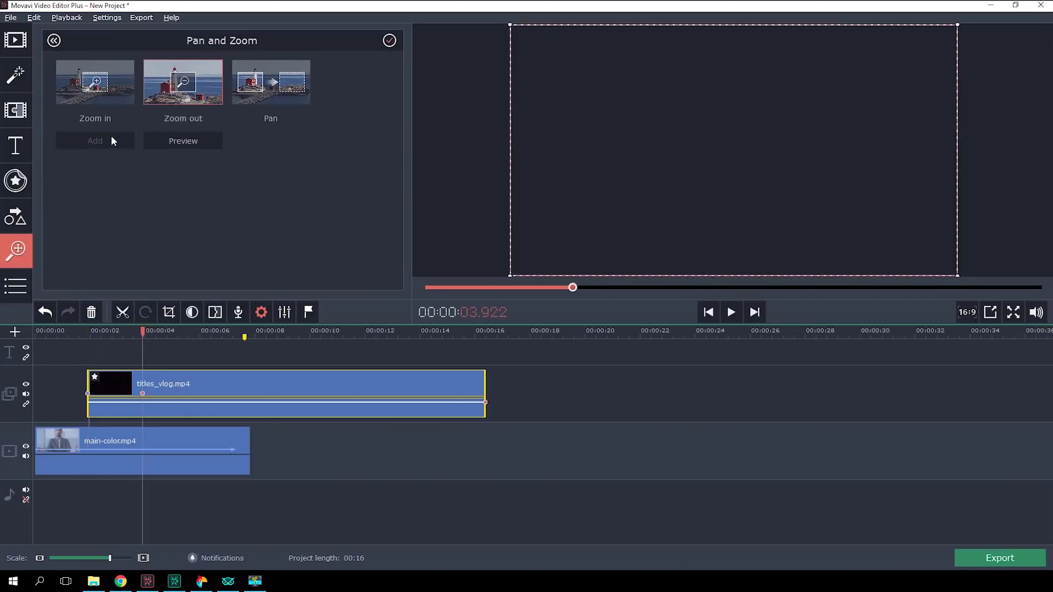
drag(144, 395, 367, 395)
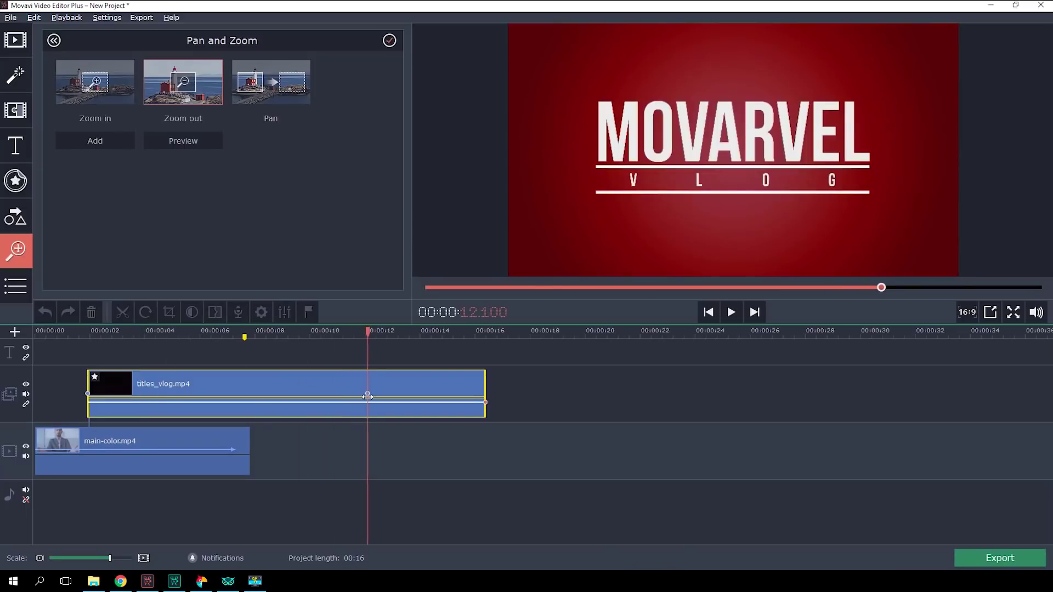
drag(486, 383, 377, 382)
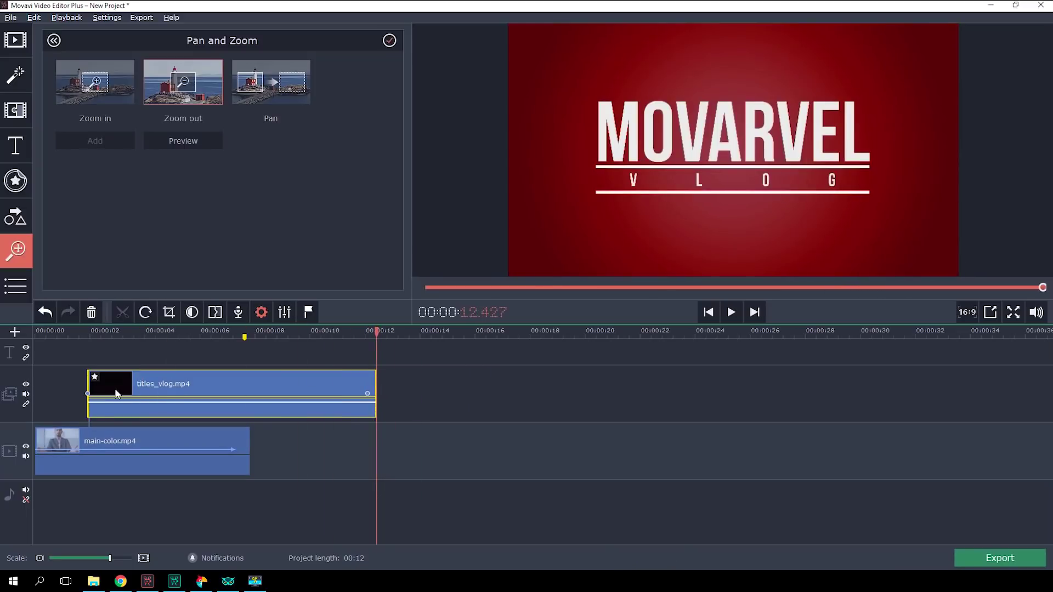
click(87, 393)
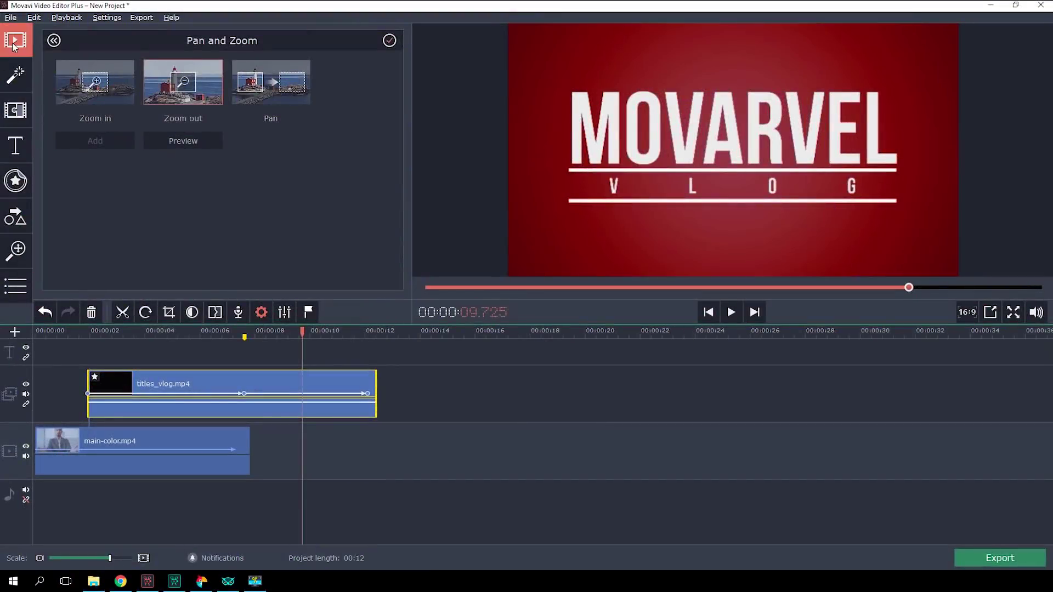
Place the White background on the overlay track above titles_vlog.mp4, starting at about 00:00:06.640
click(13, 44)
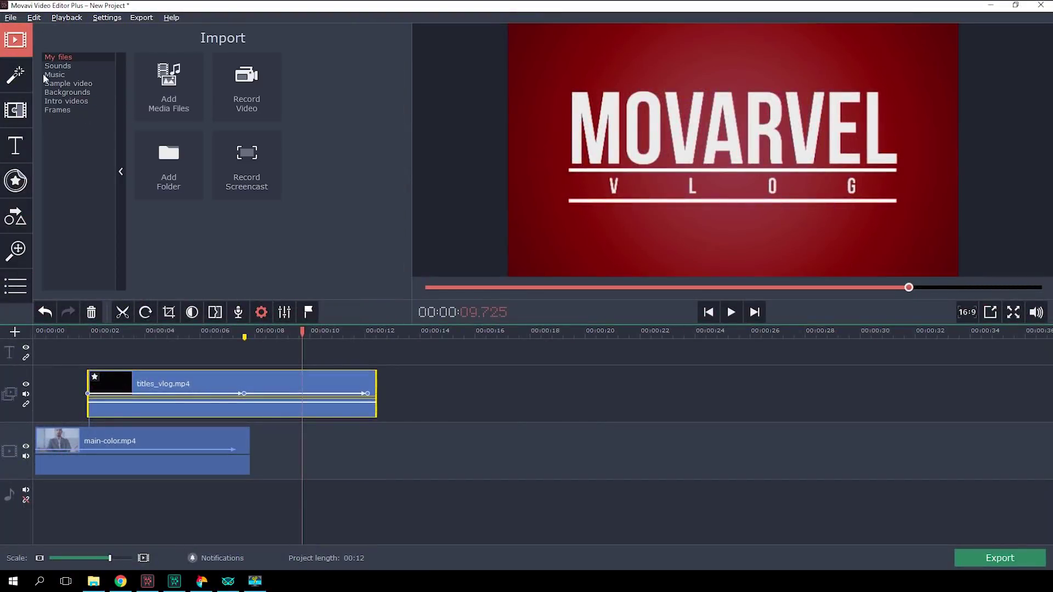
click(66, 93)
scroll(230, 146, down, 5)
drag(402, 78, 386, 288)
click(268, 188)
drag(268, 188, 241, 364)
Give the white background clip 0,5 sec. fades, trim it to 00:00:01.040 around the marker, and preview the transition
click(145, 559)
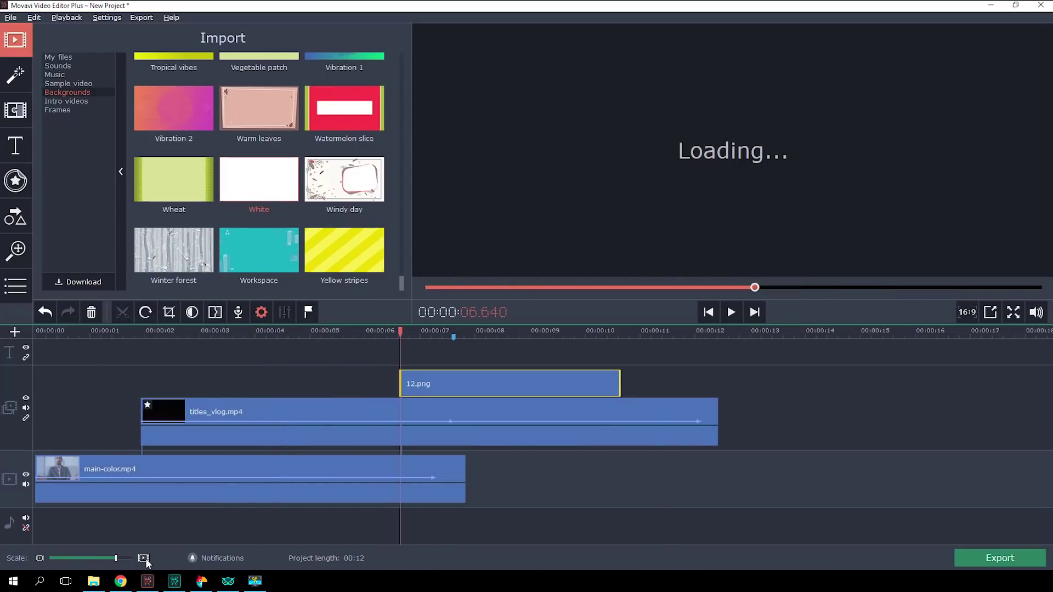
click(551, 384)
click(261, 312)
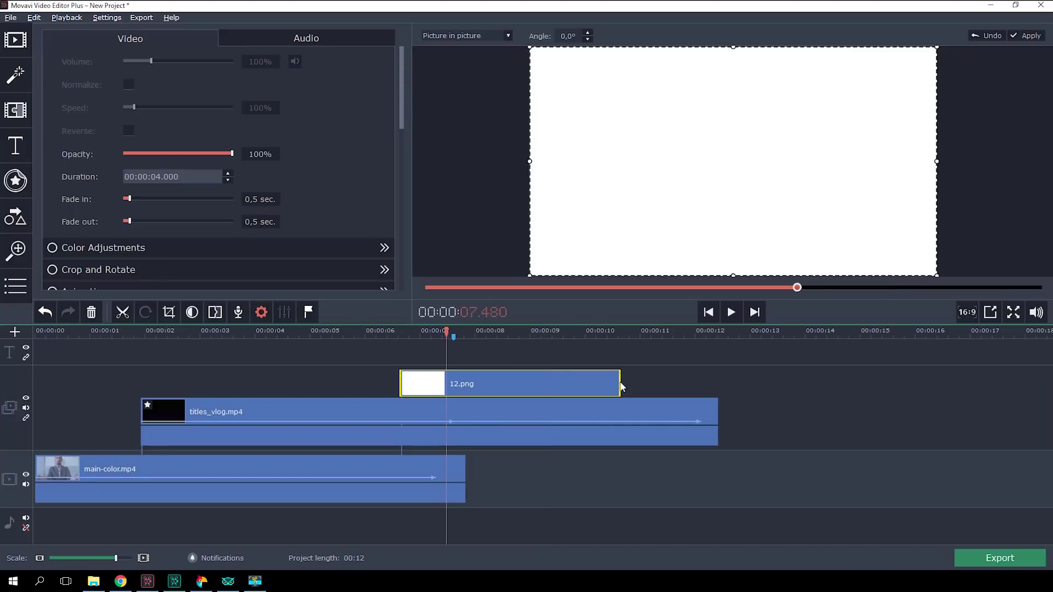
drag(619, 384, 481, 384)
drag(400, 384, 427, 384)
click(333, 331)
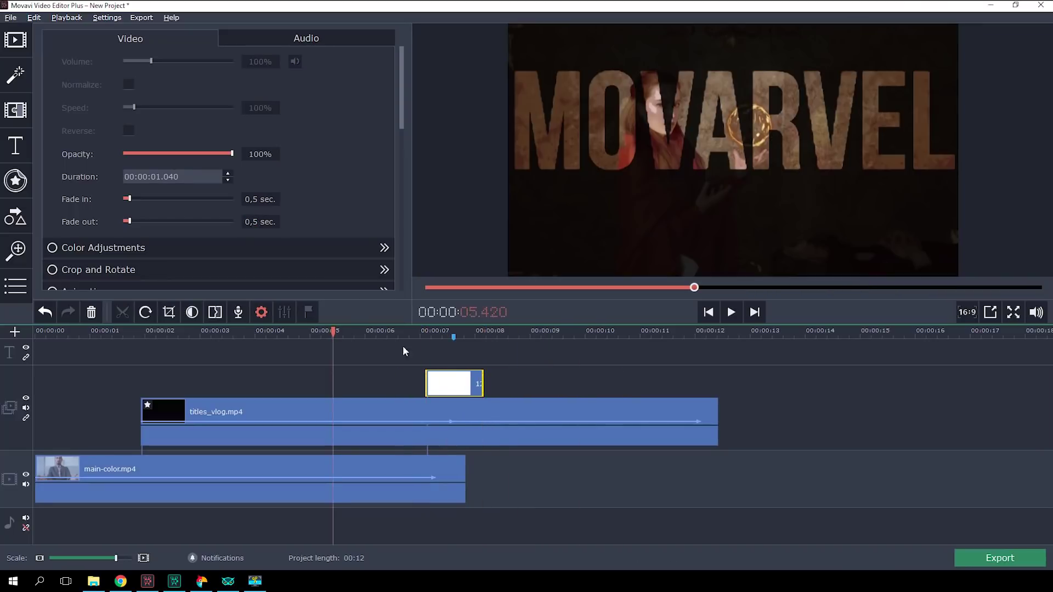
click(732, 312)
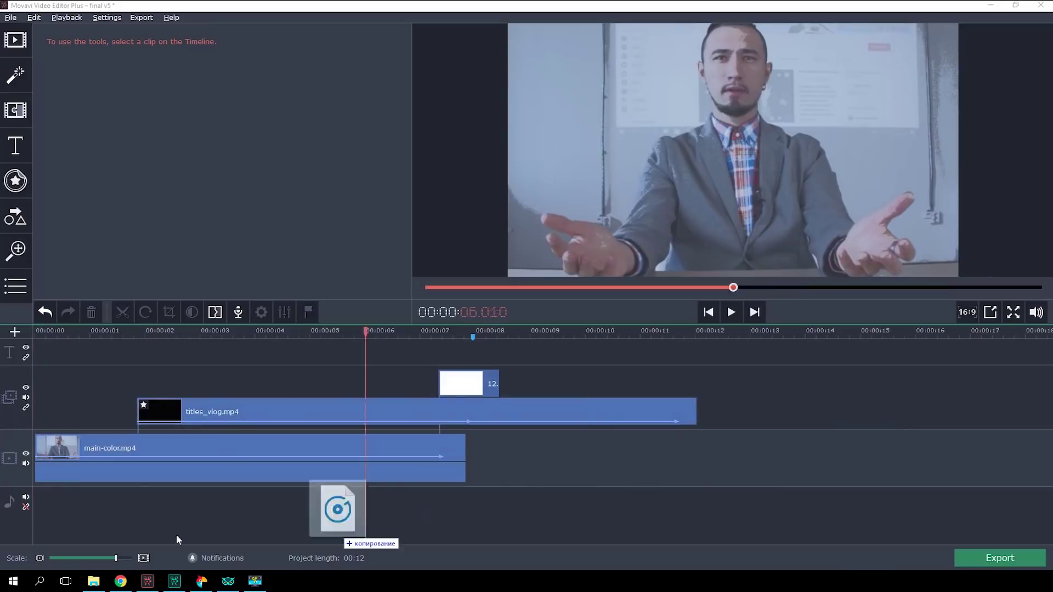
Add the page-scrolling sound effect at the start of the audio track and set its volume to 200%
drag(176, 535, 33, 518)
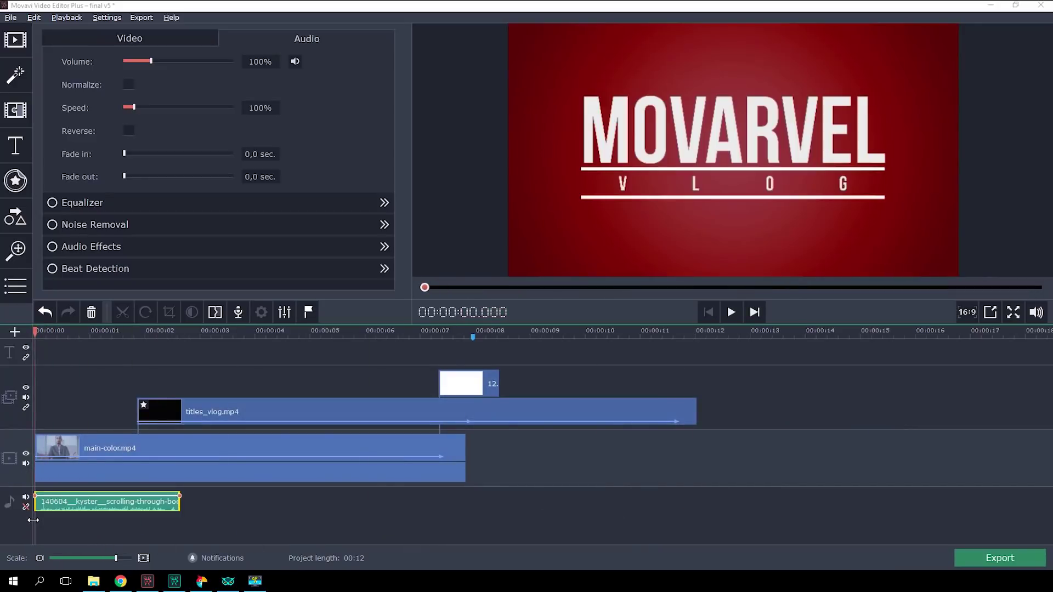
text(2)
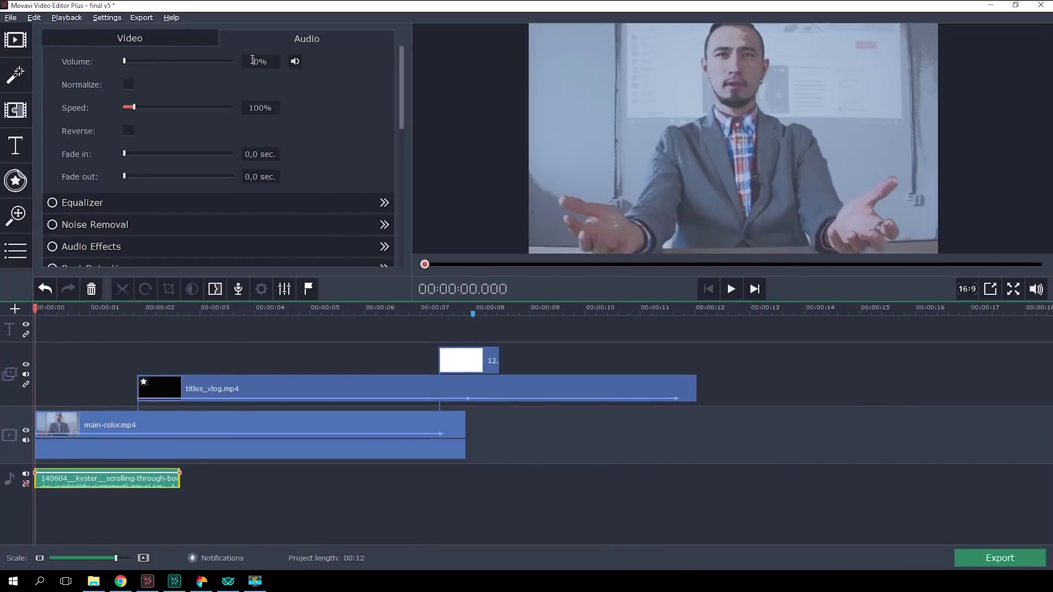
Paste two copies of the page-scrolling sound, line up all three end to end beneath main-color.mp4, and preview the audio
right_click(133, 424)
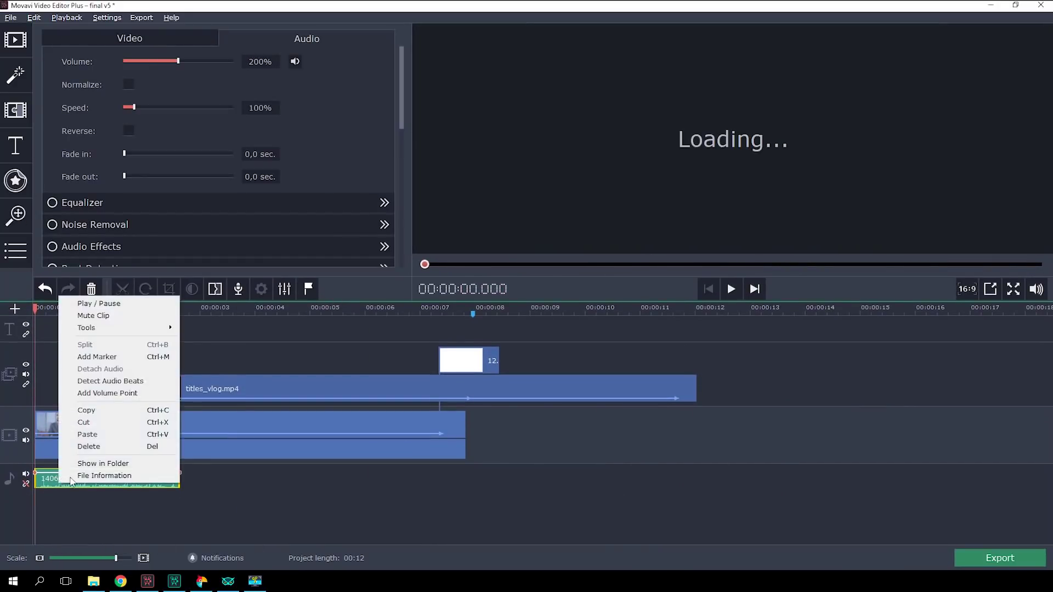
click(102, 413)
right_click(44, 496)
click(60, 536)
right_click(57, 526)
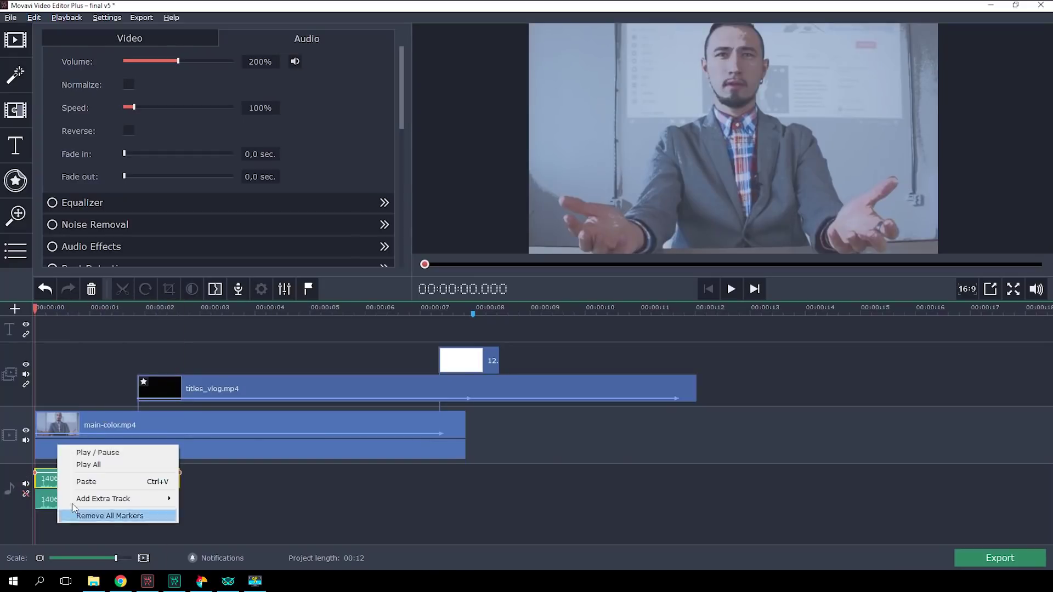
click(86, 488)
drag(86, 491, 203, 482)
drag(86, 503, 371, 483)
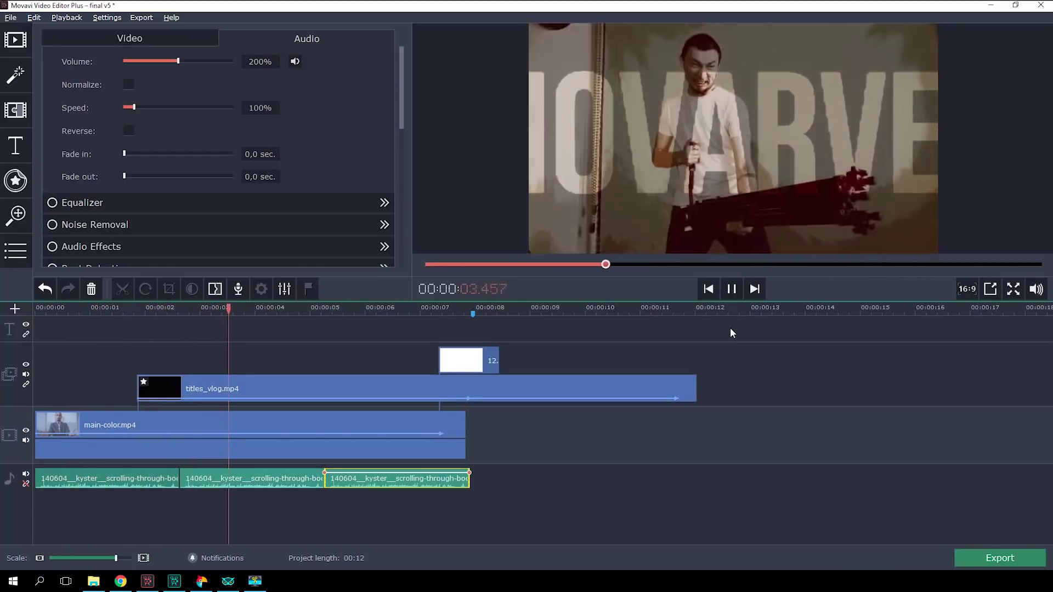
click(731, 289)
Place 0026_bell riser.wav beneath the page-scrolling sounds at the timeline start and lower its starting volume for a gradual rise
drag(1052, 296, 68, 506)
click(394, 501)
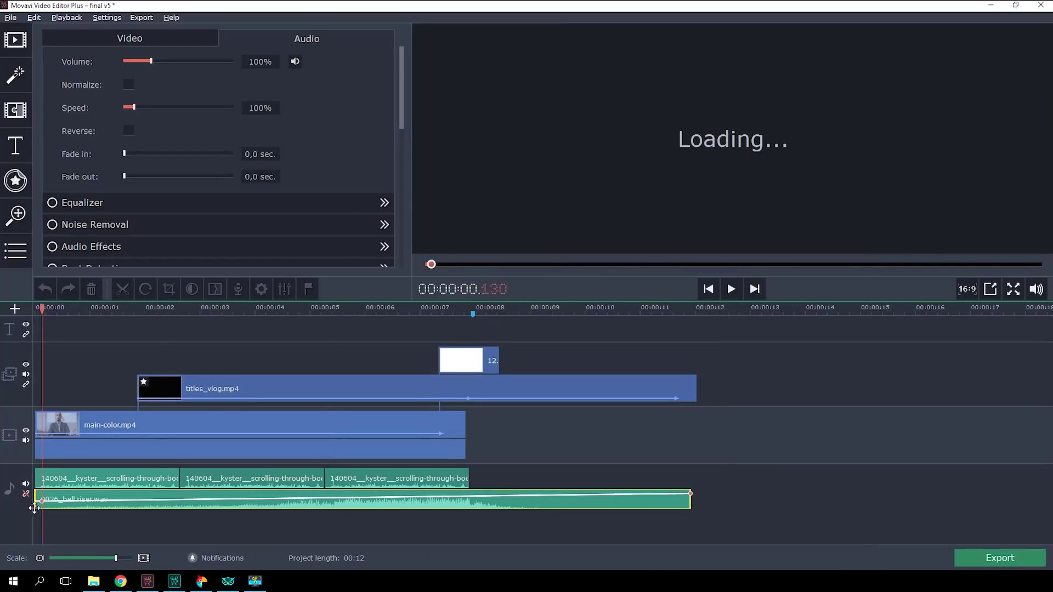
drag(70, 493, 87, 504)
Add a volume point to the bell riser clip, set it to 70% at about 00:00:07.879, and preview the sound from the start
right_click(87, 505)
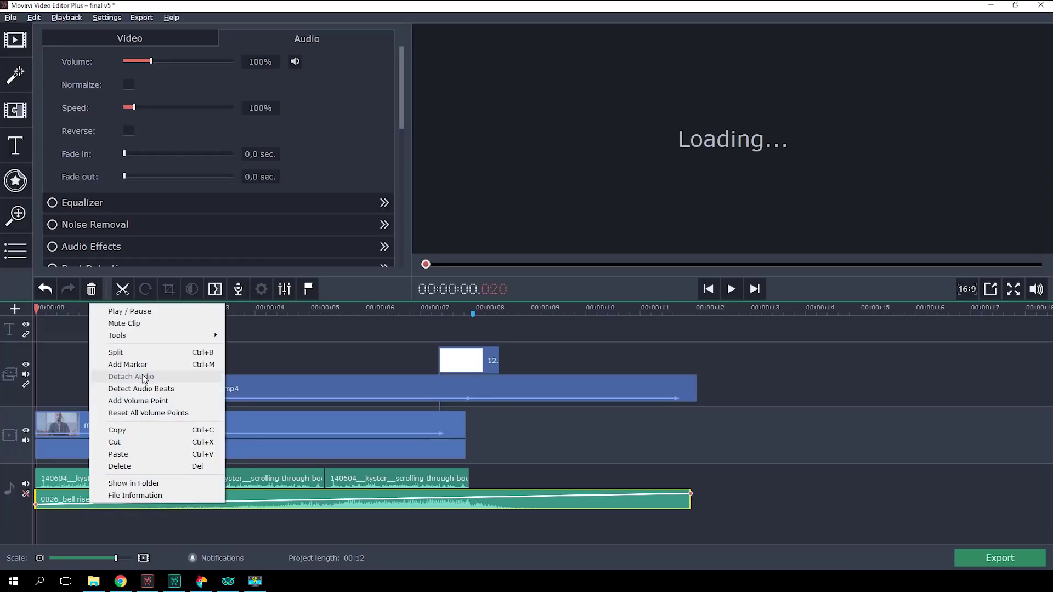
click(118, 399)
drag(148, 504, 468, 497)
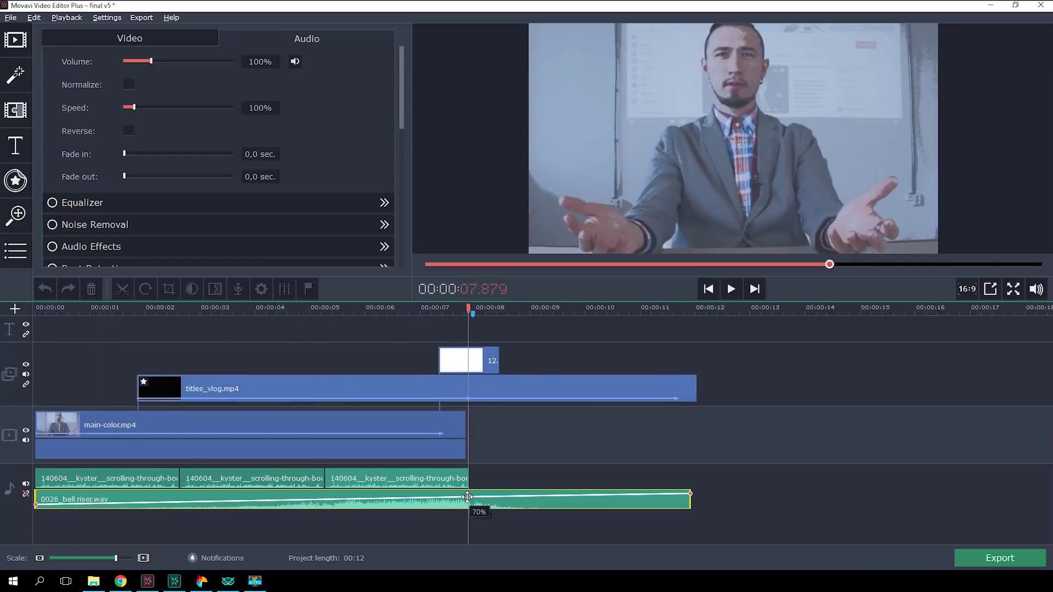
click(708, 289)
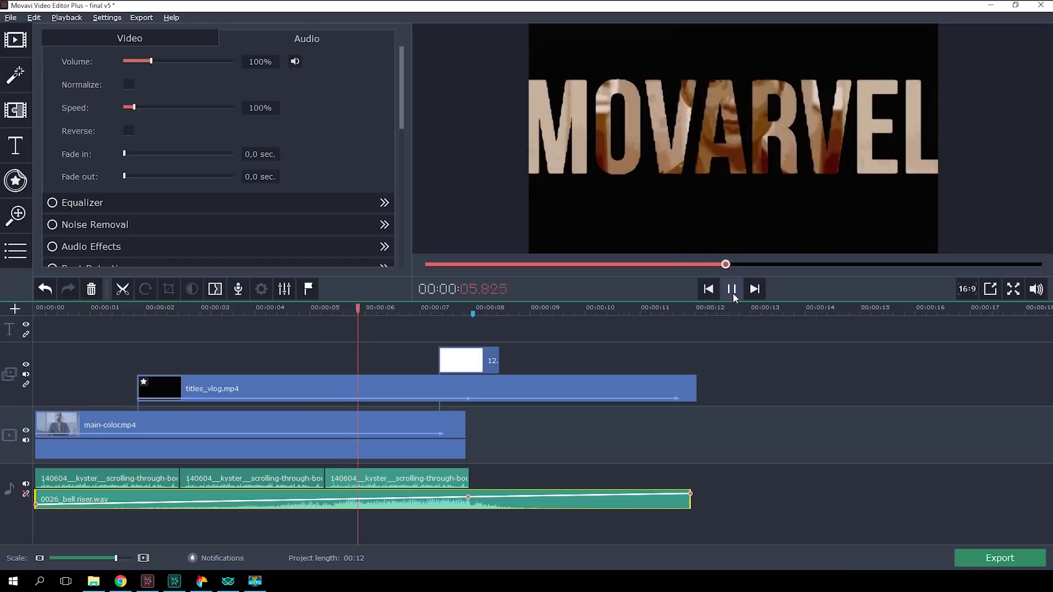
Place 0026_sweeping slam 6.wav beneath the bell riser, starting at about 00:00:04.680, and preview the complete intro
drag(496, 589, 317, 529)
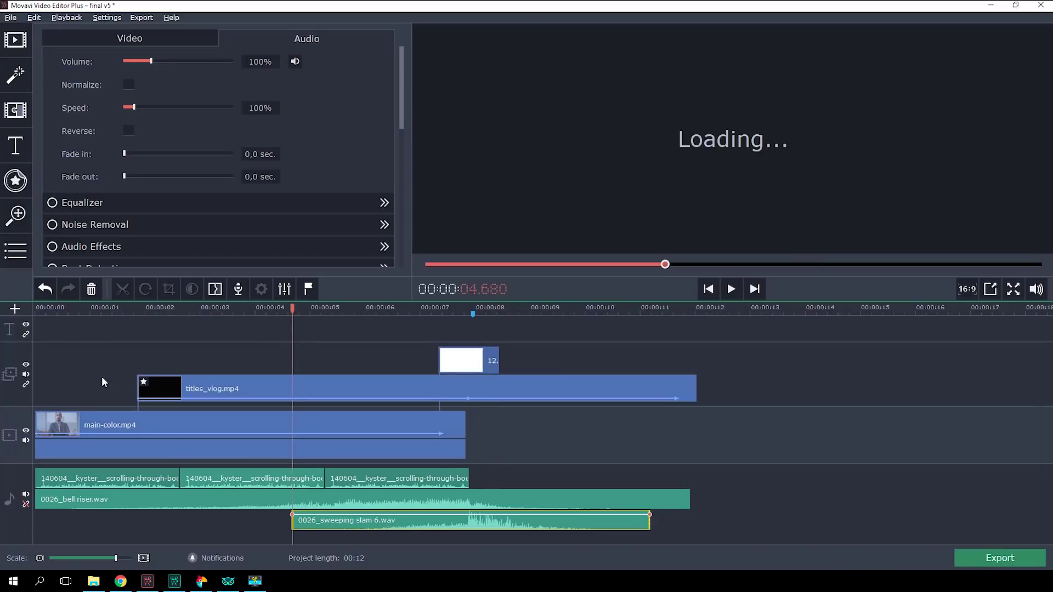
click(47, 312)
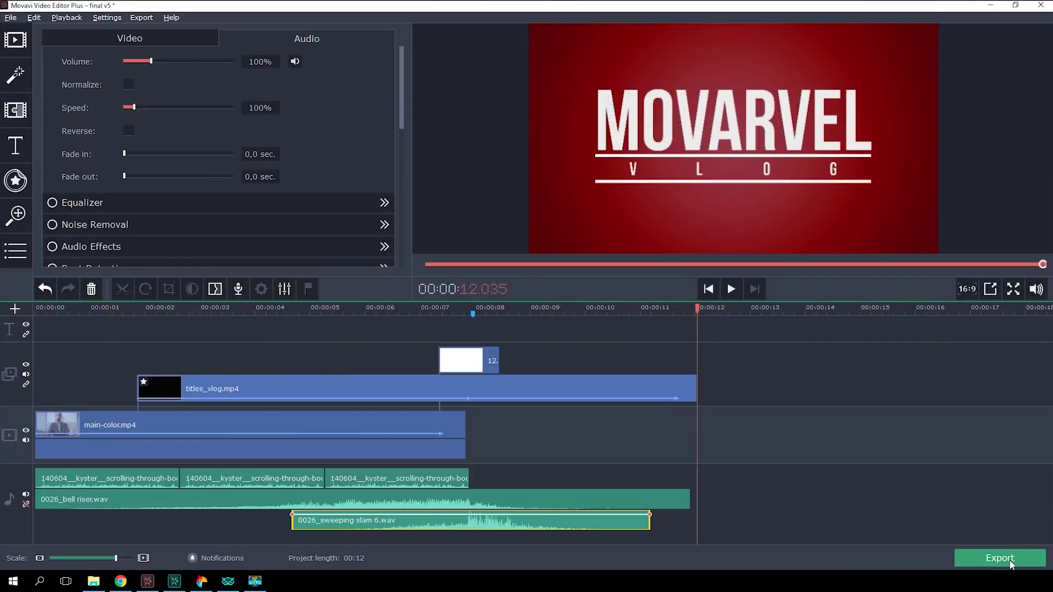
Export the project as an MP4 video named final at 1920x1080 with Good quality
click(1010, 559)
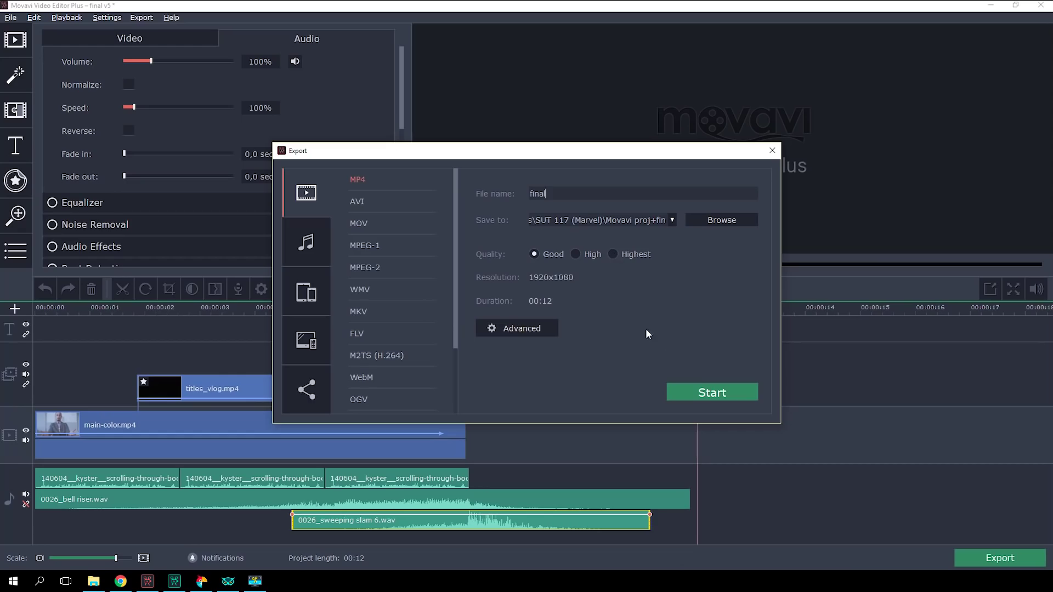
click(697, 395)
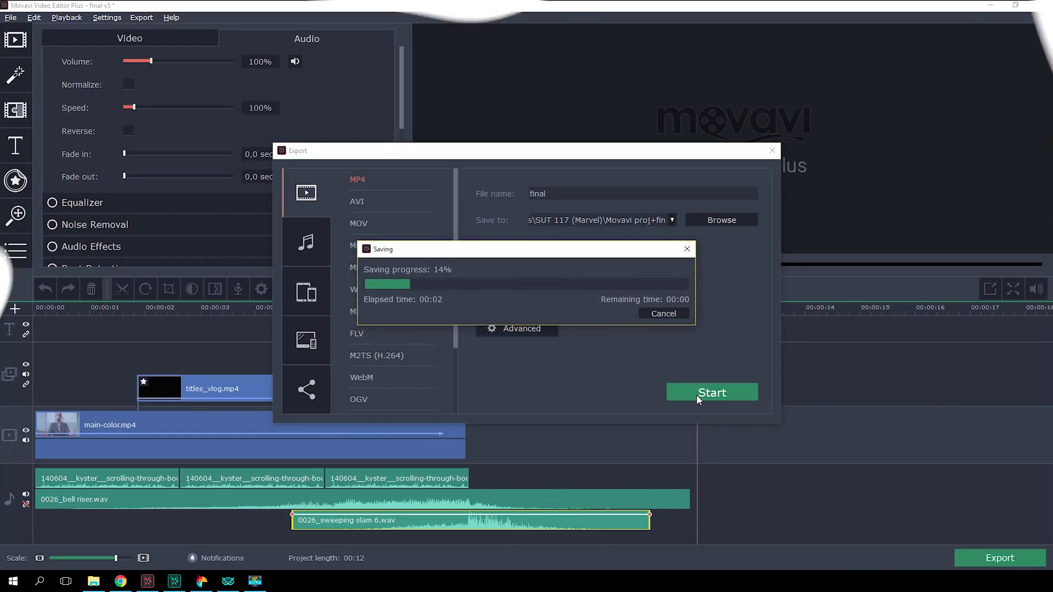